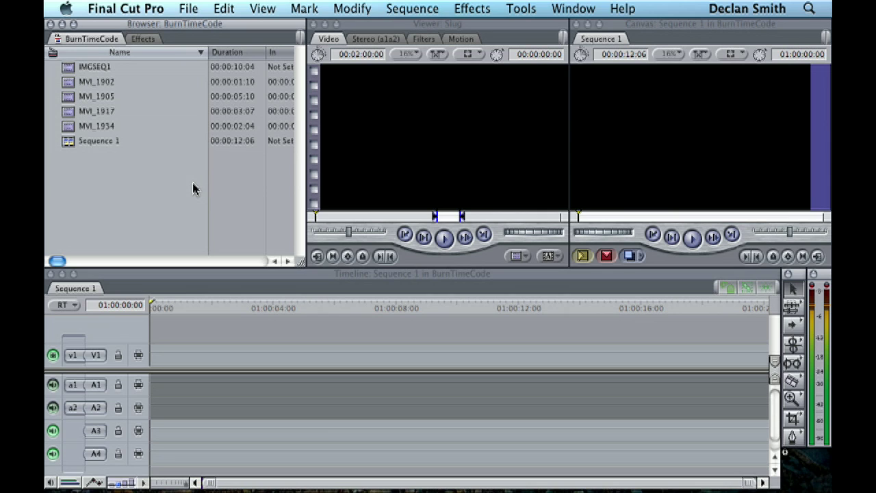
# Step: Insert clips MVI_1902 through MVI_1934 into Sequence 1 and play it from the start
pyautogui.click(77, 83)
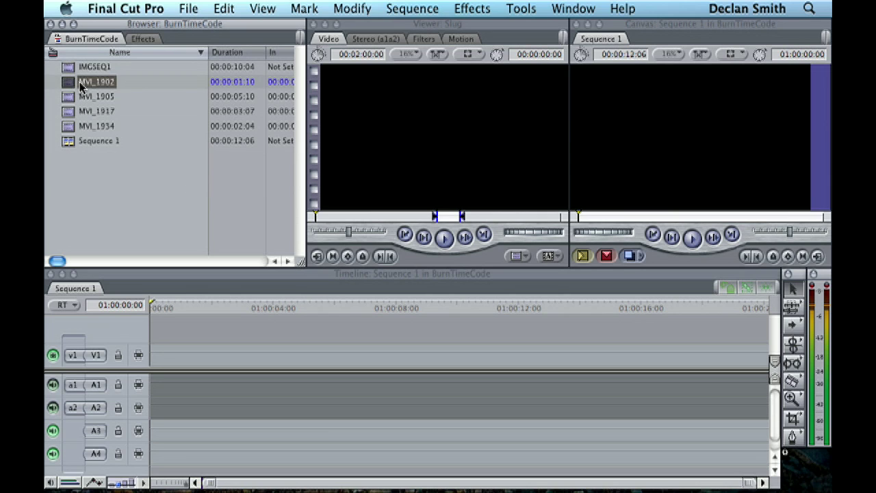
pyautogui.keyDown('shift'); pyautogui.click(95, 125); pyautogui.keyUp('shift')
pyautogui.moveTo(96, 110); pyautogui.dragTo(676, 84)
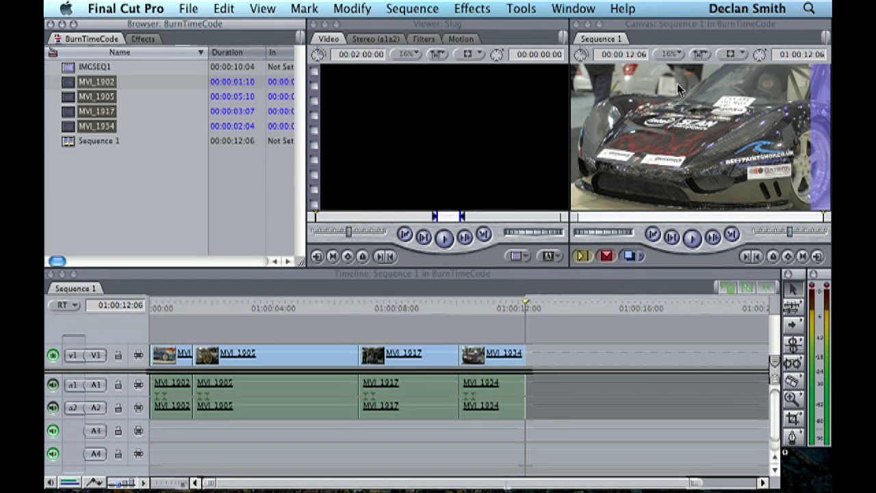
pyautogui.click(158, 310)
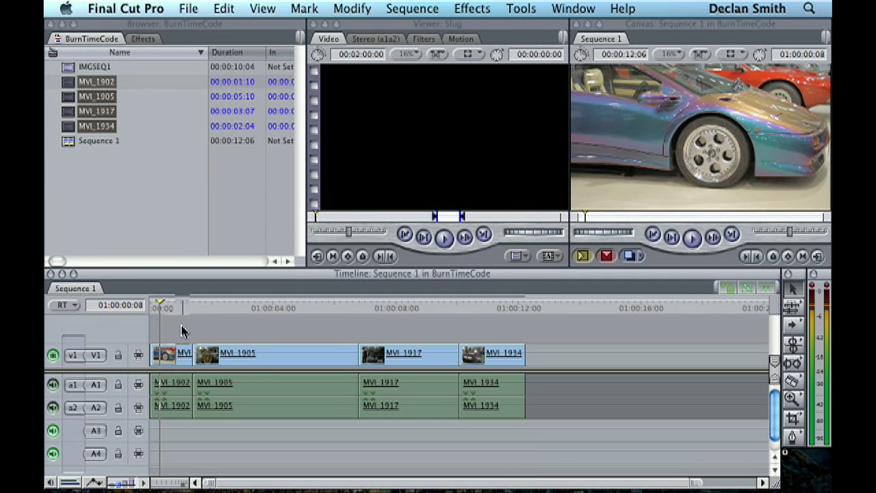
pyautogui.press('space')
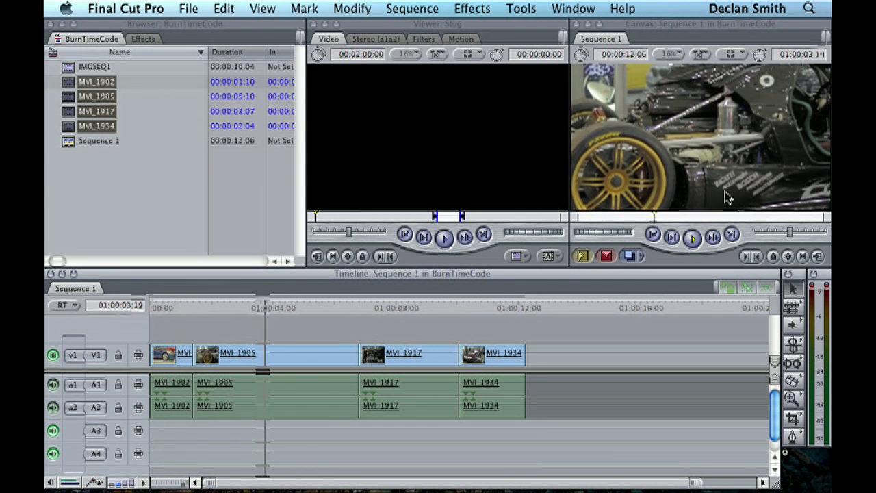
pyautogui.press('Home')
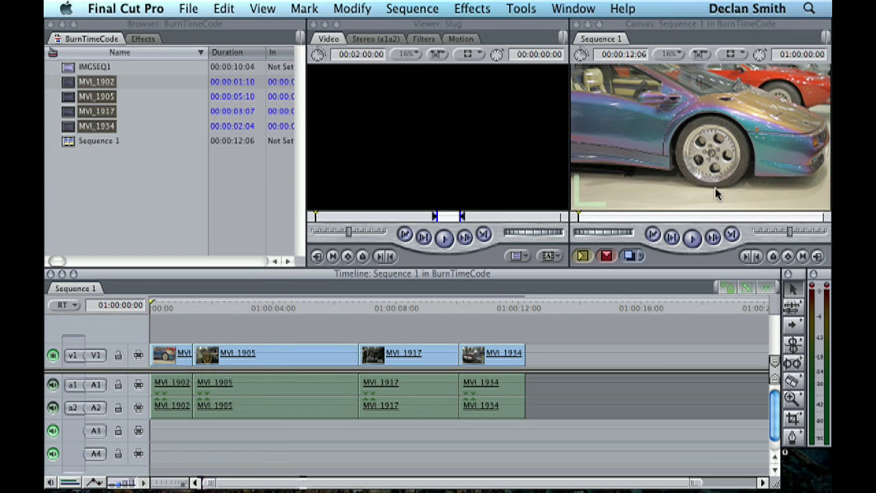
# Step: Apply the Timecode Reader filter to MVI_1902 and play it to check the TCR overlay
pyautogui.click(167, 356)
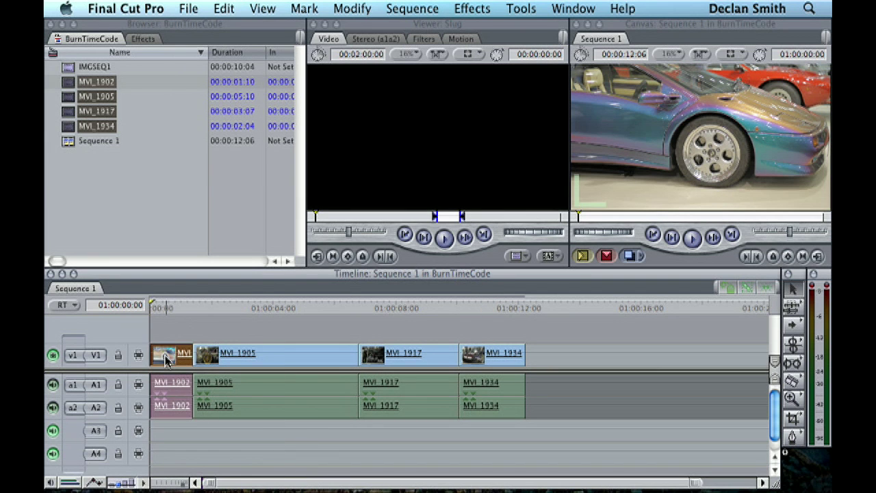
pyautogui.click(470, 9)
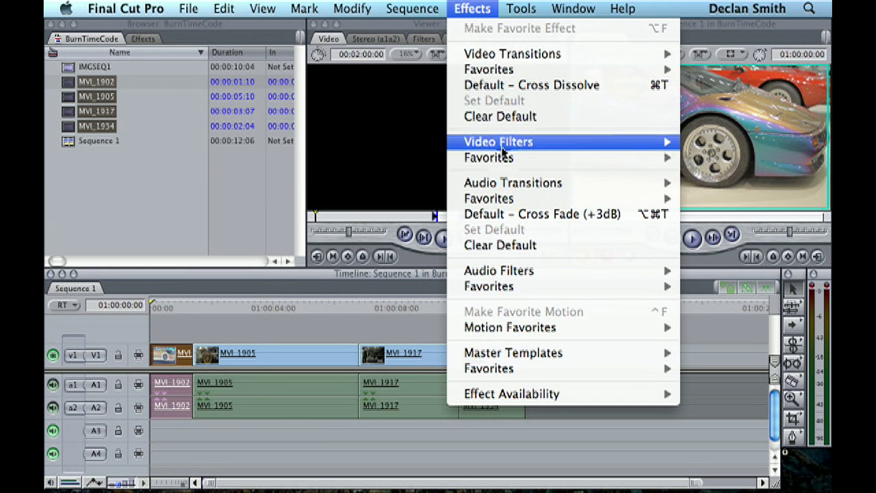
pyautogui.moveTo(498, 150)
pyautogui.moveTo(391, 473)
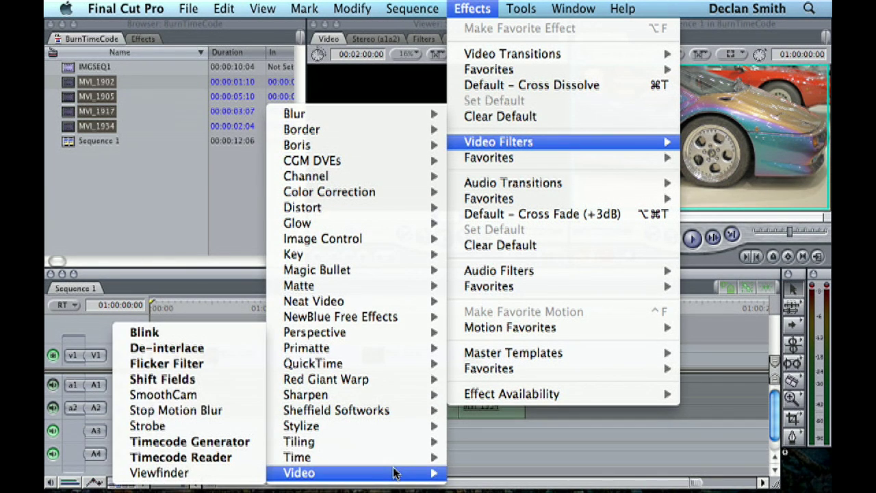
pyautogui.click(231, 457)
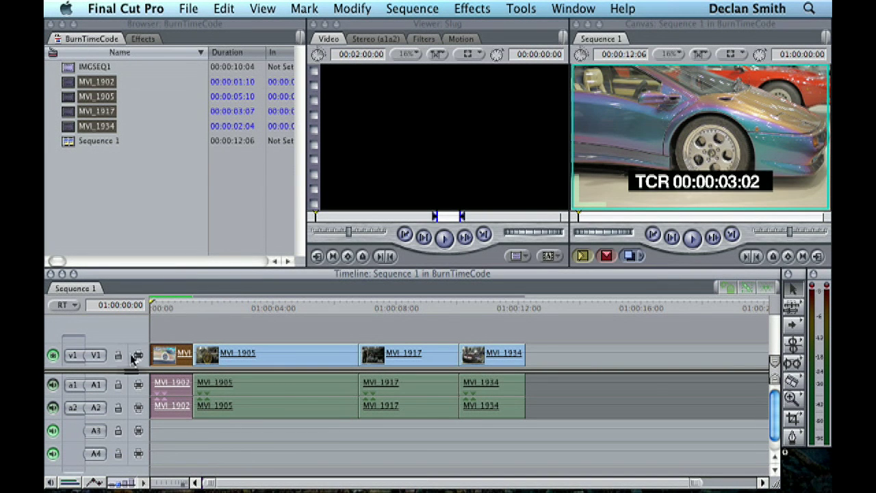
pyautogui.press('space')
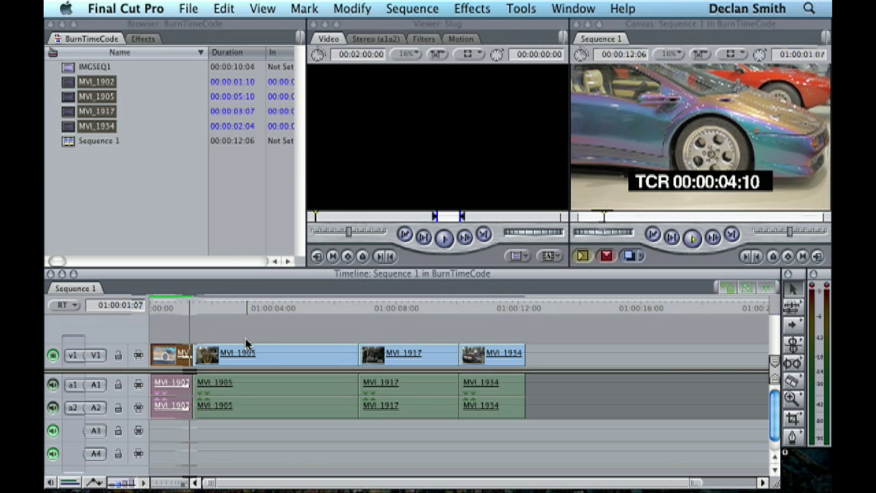
pyautogui.press('space')
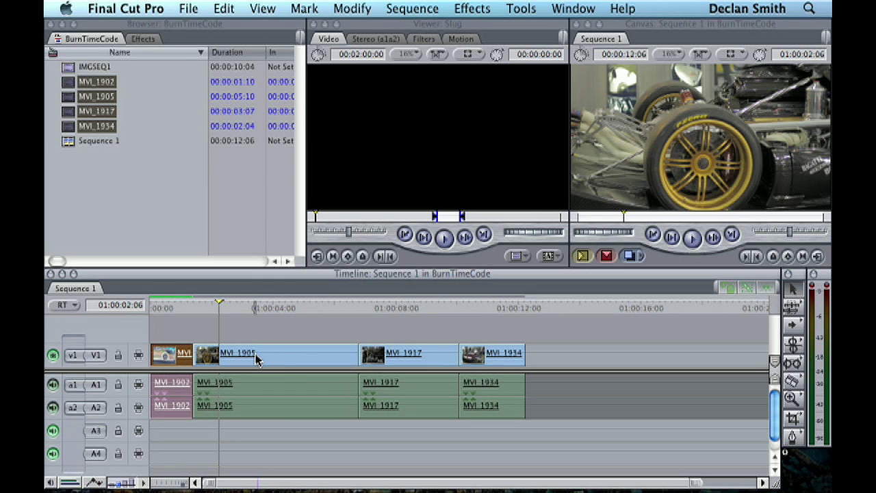
# Step: Apply the last-used Timecode Reader filter to MVI_1905 as well
pyautogui.click(255, 359)
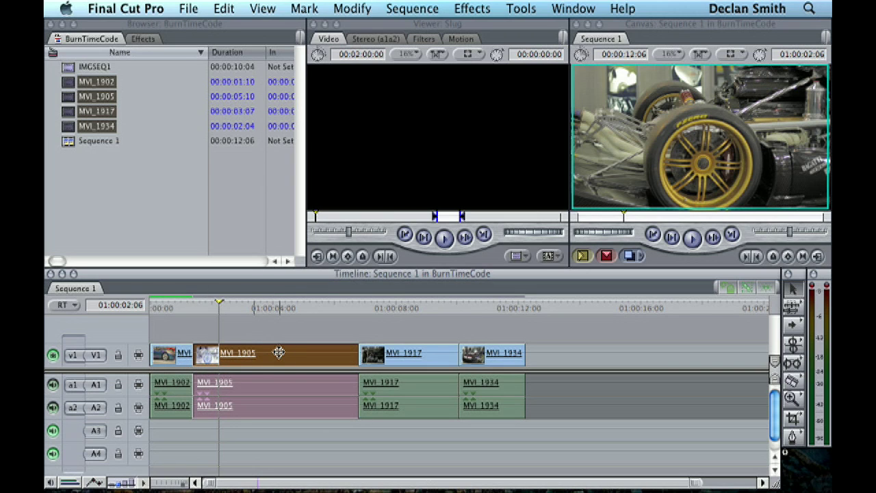
pyautogui.click(472, 8)
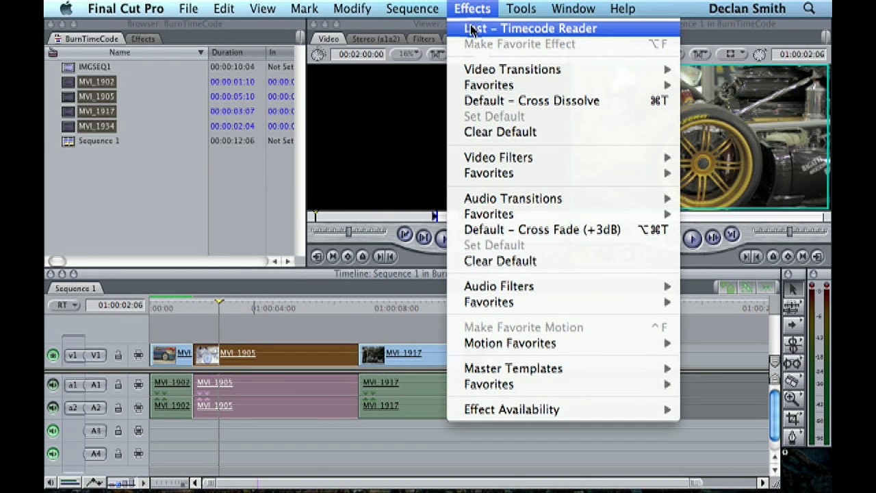
pyautogui.click(472, 28)
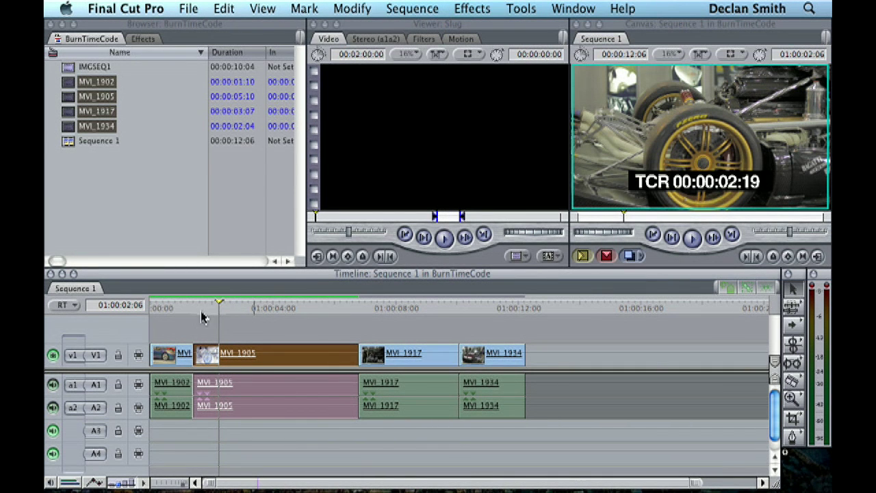
# Step: Step through the MVI_1905 frames, then undo the Timecode Reader on both clips
pyautogui.click(190, 312)
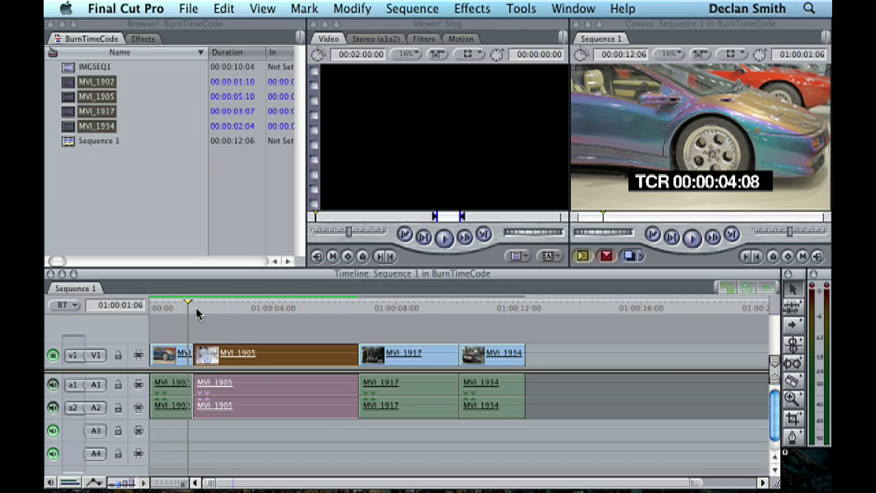
pyautogui.press('Right')
pyautogui.press('Right')
pyautogui.press('Right')
pyautogui.press('Right')
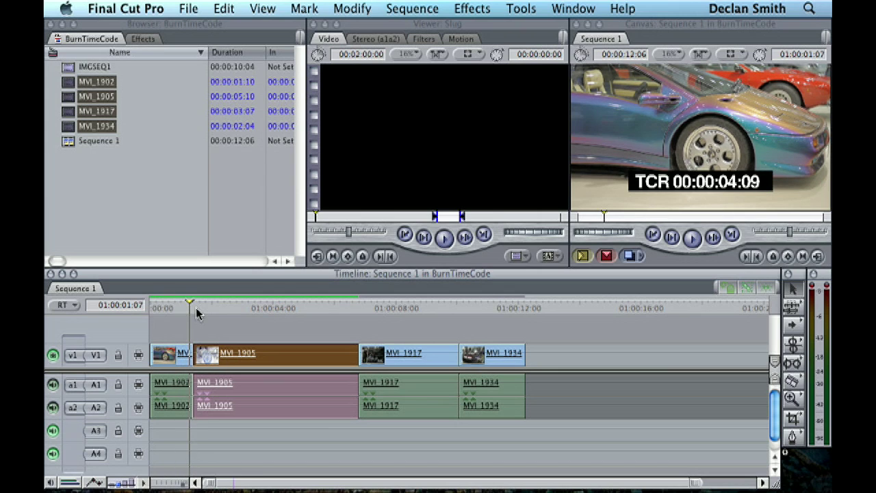
pyautogui.press('Right')
pyautogui.press('Right')
pyautogui.press('Right')
pyautogui.press('Right')
pyautogui.press('Right')
pyautogui.press('Right')
pyautogui.press('Right')
pyautogui.press('Right')
pyautogui.press('Right')
pyautogui.press('Right')
pyautogui.press('Right')
pyautogui.press('Right')
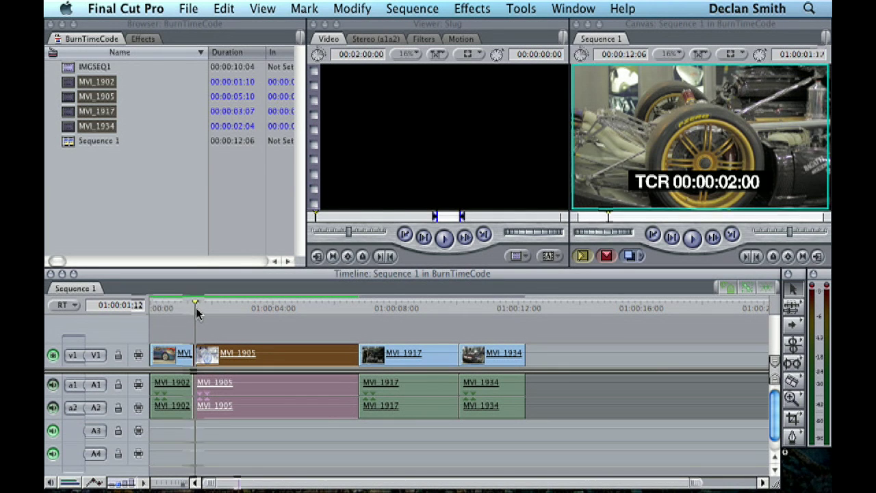
pyautogui.press('Right')
pyautogui.press('Right')
pyautogui.press('Right')
pyautogui.press('Right')
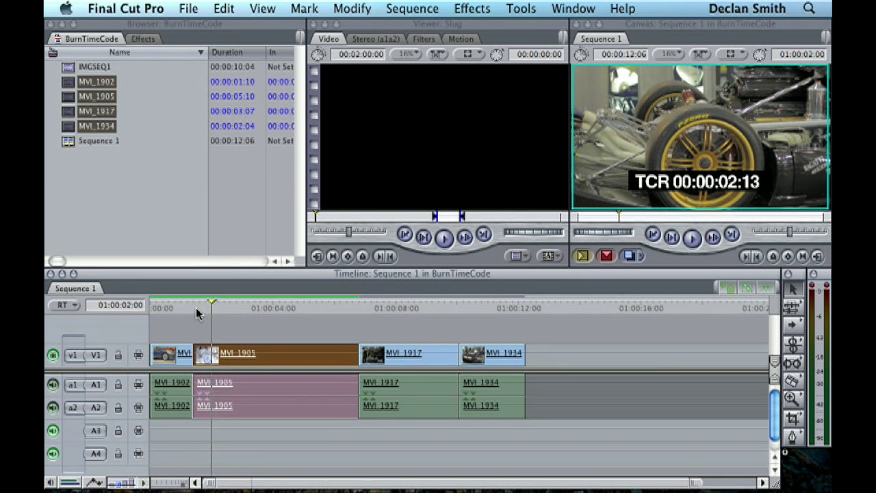
pyautogui.press('Left')
pyautogui.press('Left')
pyautogui.press('Left')
pyautogui.press('Left')
pyautogui.press('Left')
pyautogui.press('Left')
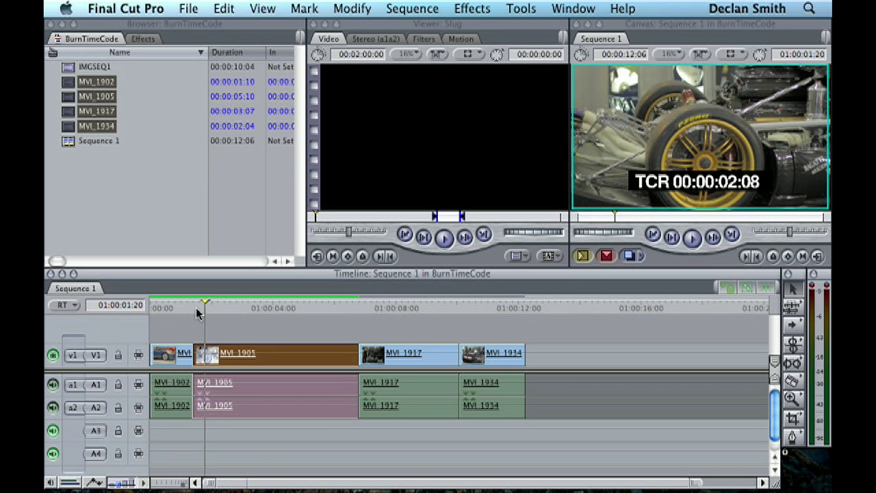
pyautogui.press('space')
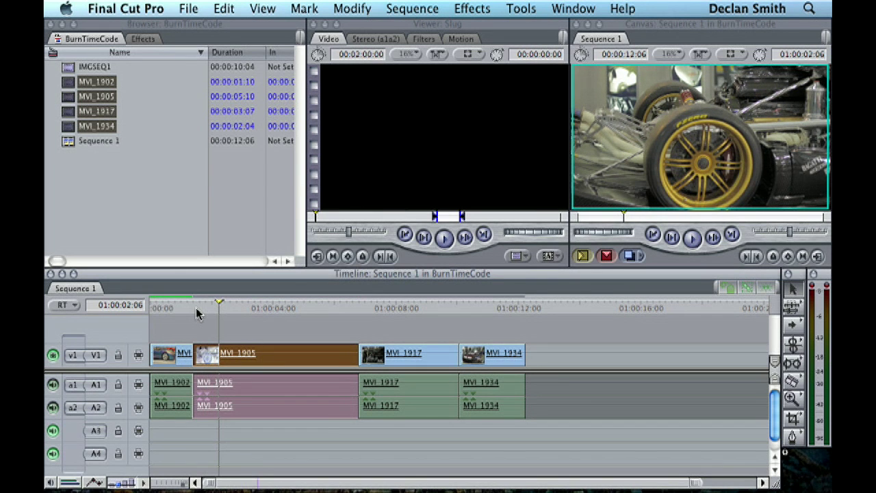
pyautogui.press('Home')
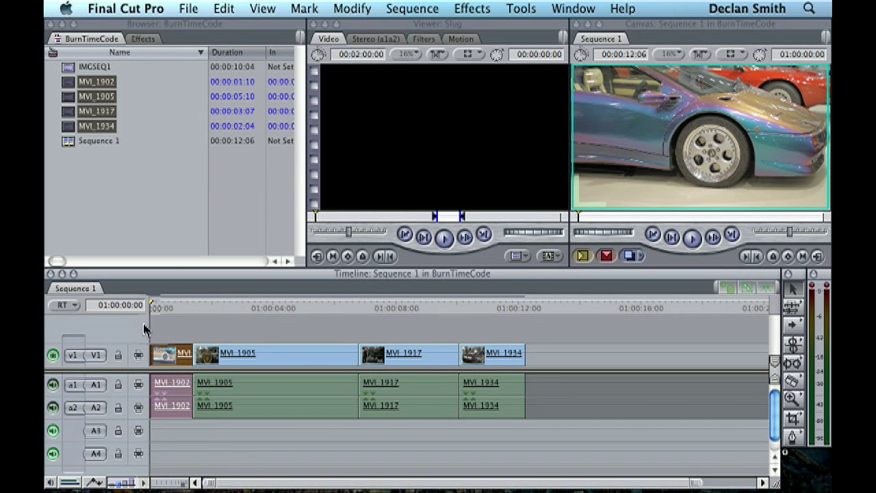
# Step: Place a Color Solid from Video Generators > Matte on V2, extended to 00:00:12:06
pyautogui.click(164, 329)
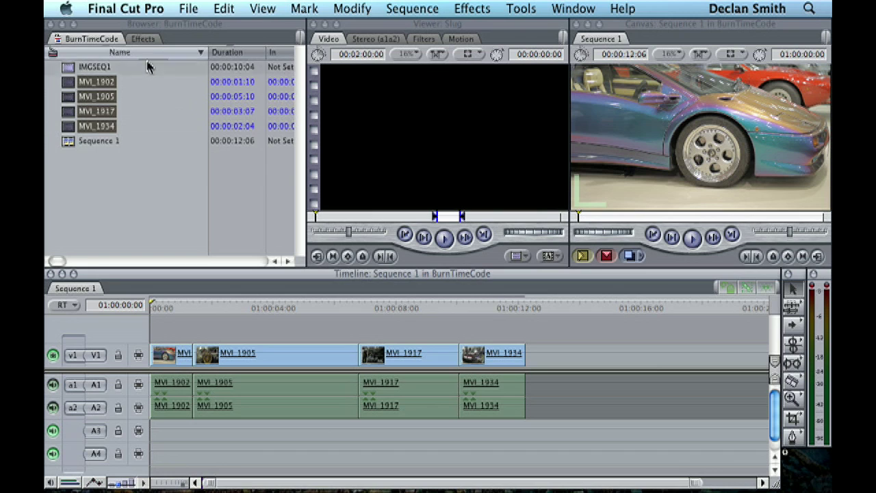
pyautogui.click(143, 38)
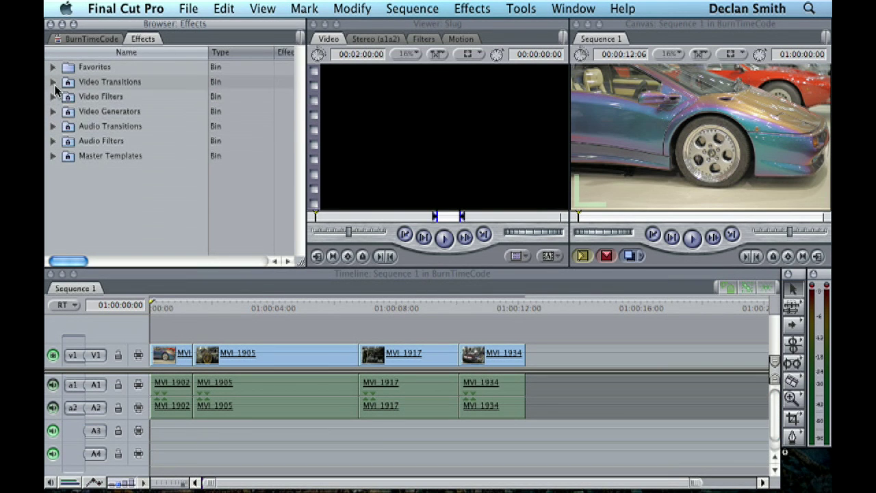
pyautogui.click(53, 112)
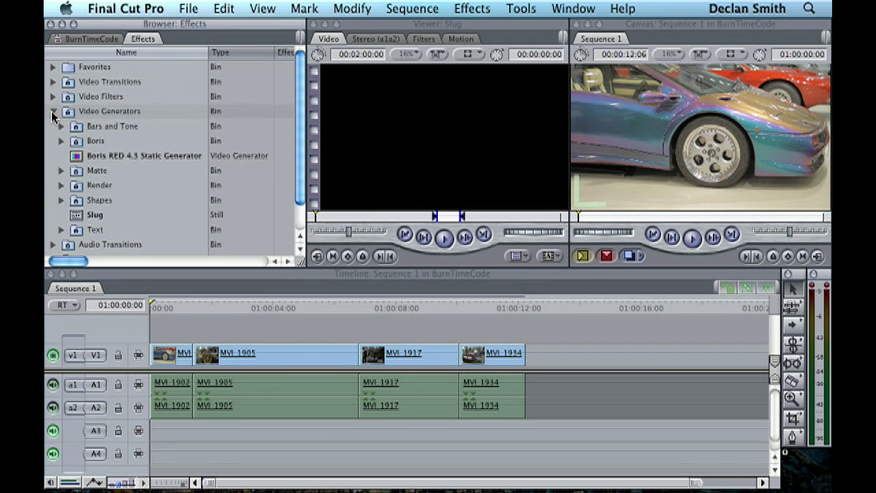
pyautogui.click(60, 170)
pyautogui.moveTo(85, 185); pyautogui.dragTo(427, 129)
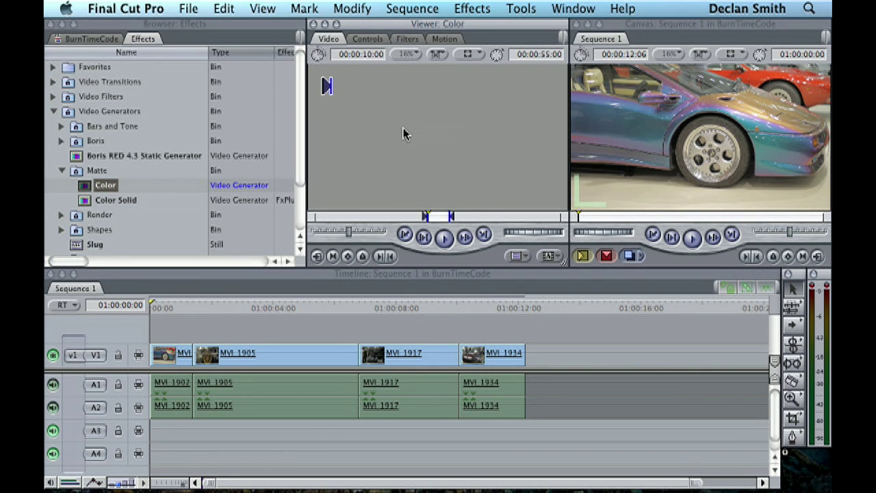
pyautogui.moveTo(91, 204); pyautogui.dragTo(421, 125)
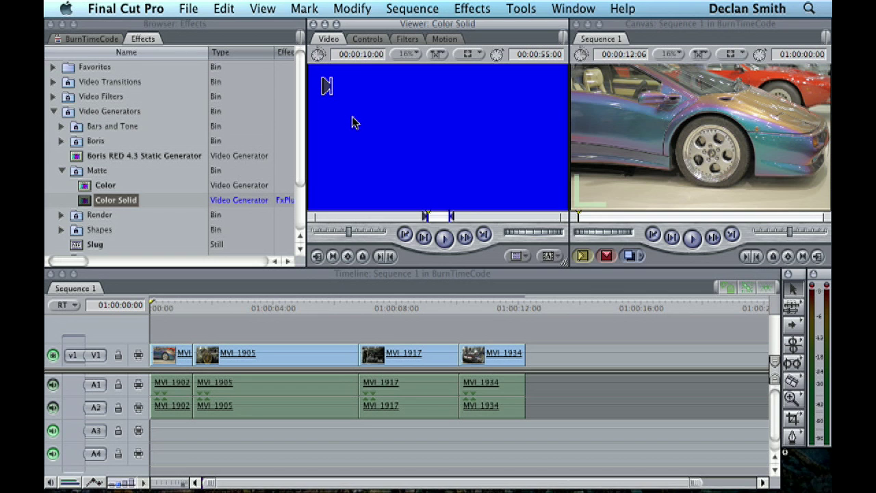
pyautogui.moveTo(452, 137); pyautogui.dragTo(152, 320)
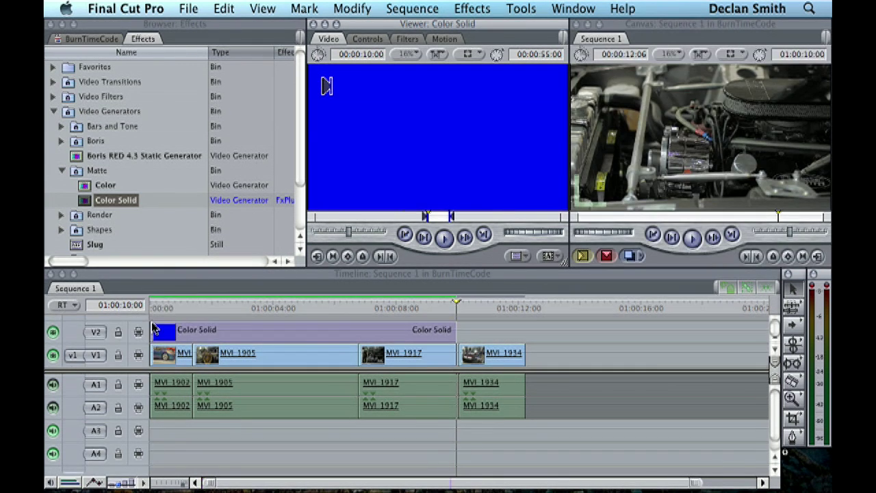
pyautogui.moveTo(456, 331); pyautogui.dragTo(528, 333)
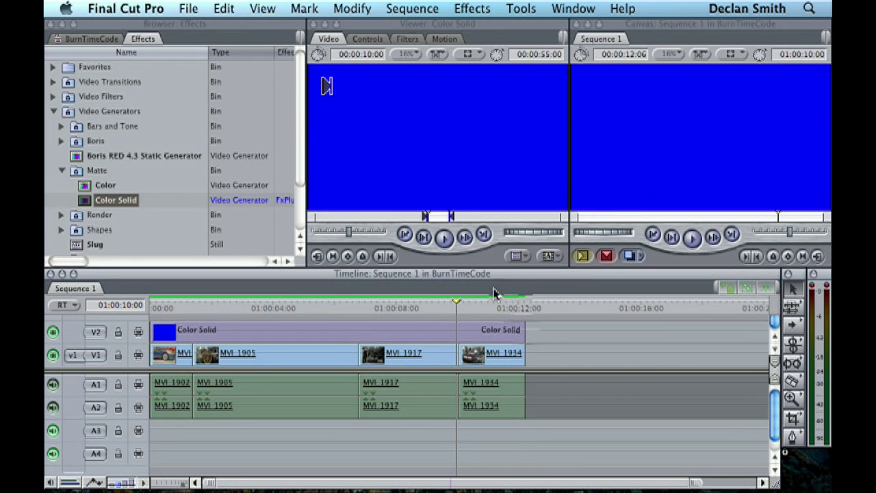
# Step: Add the Timecode Generator filter to the blue Color Solid clip
pyautogui.doubleClick(195, 332)
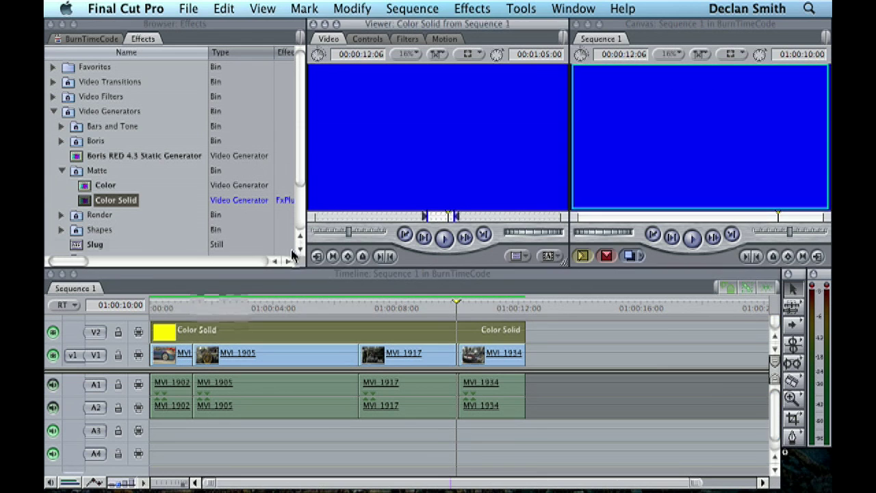
pyautogui.click(471, 8)
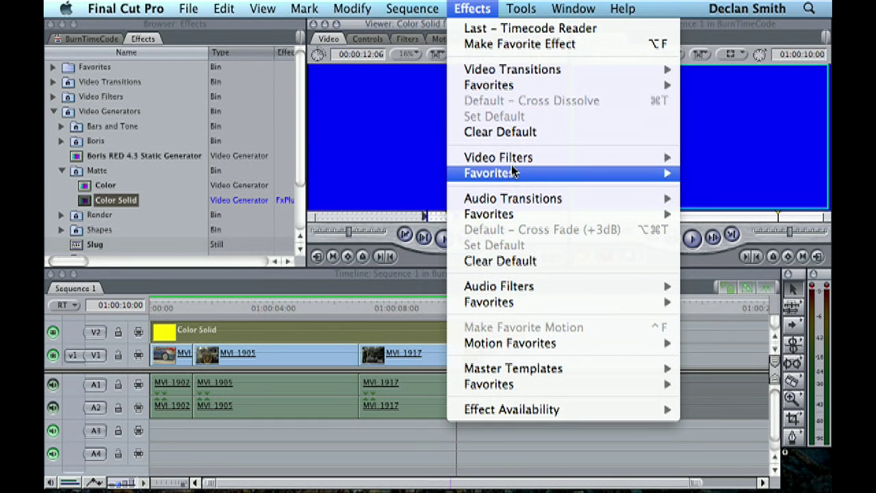
pyautogui.moveTo(514, 159)
pyautogui.moveTo(365, 473)
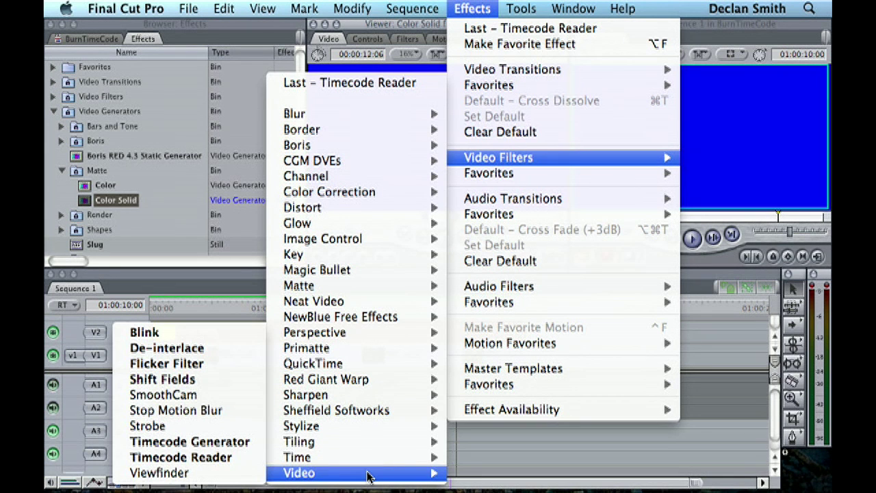
pyautogui.click(214, 441)
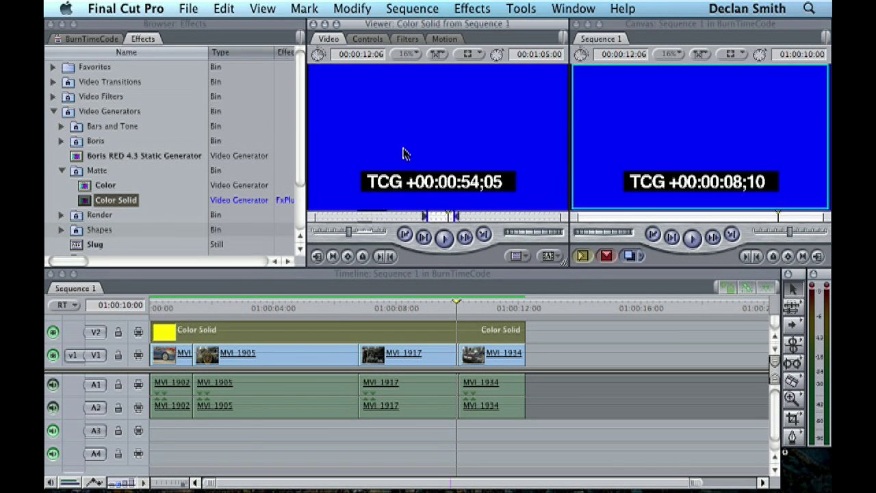
# Step: Add a Chroma Keyer to the Color Solid and sample its blue to key it out
pyautogui.click(467, 10)
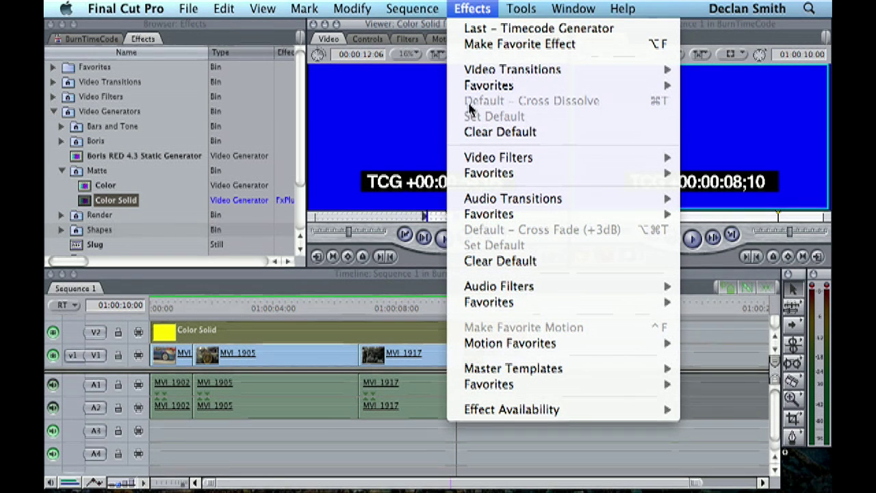
pyautogui.moveTo(502, 159)
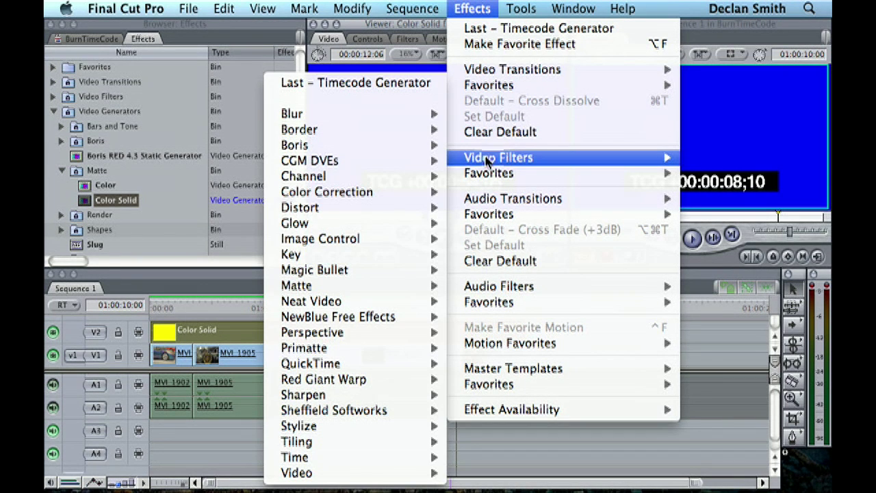
pyautogui.moveTo(382, 257)
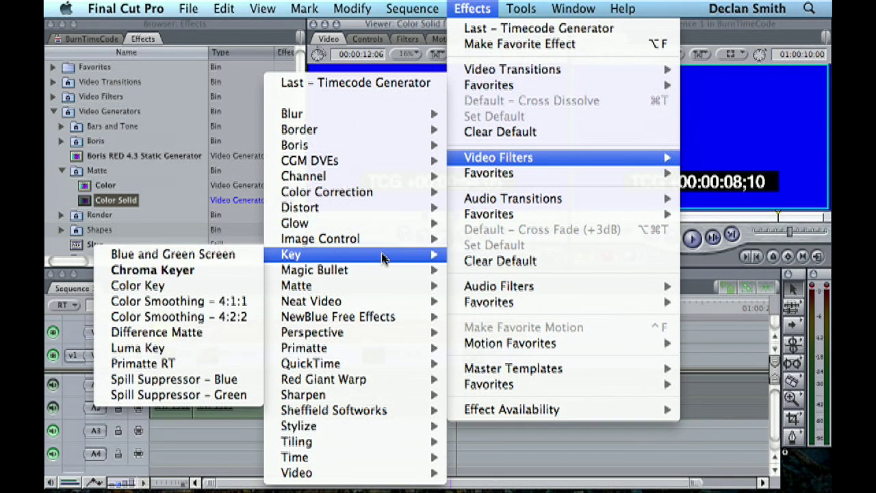
pyautogui.click(190, 271)
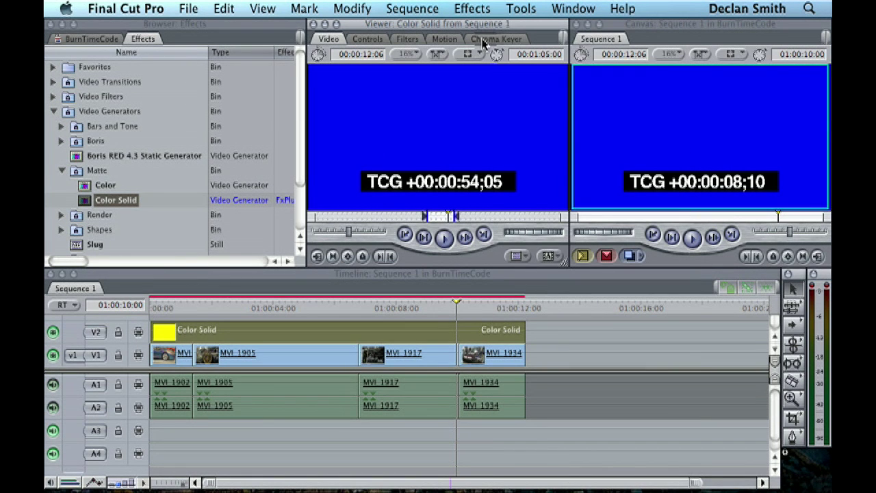
pyautogui.click(367, 39)
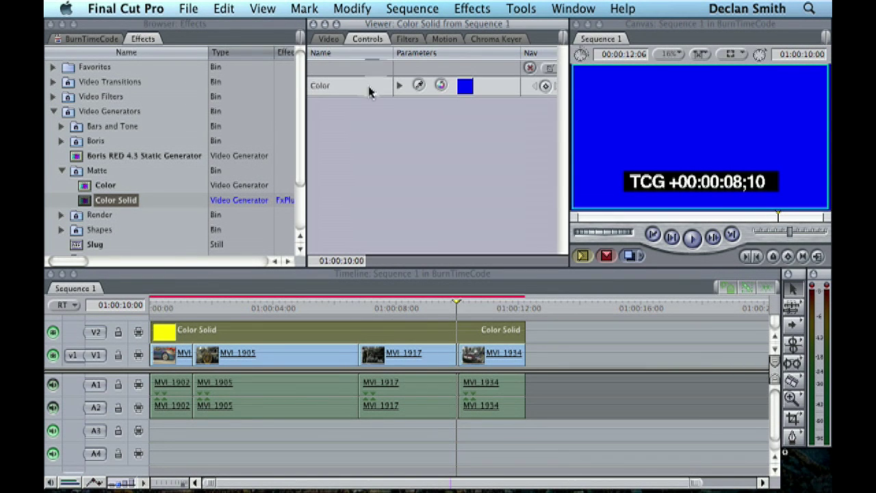
pyautogui.click(494, 39)
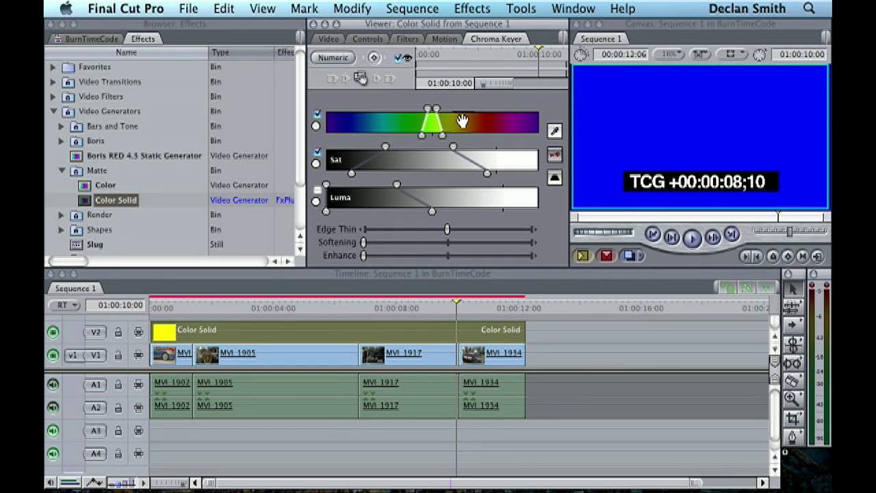
pyautogui.click(624, 104)
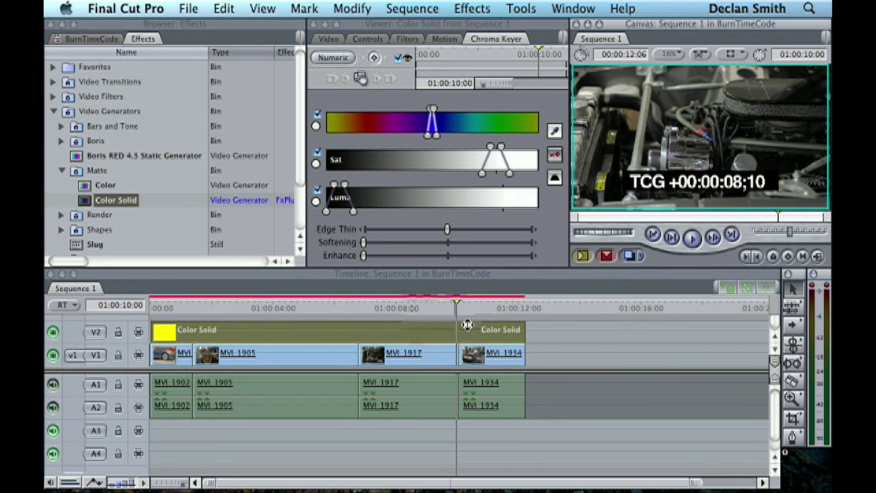
# Step: Scrub from 01:00:11:11 back to 01:00:05:10, then play from the start to check the key
pyautogui.click(501, 303)
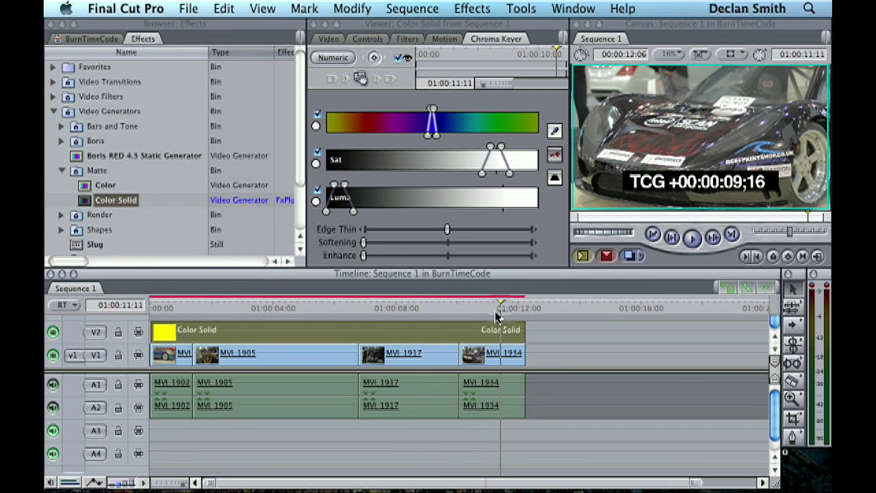
pyautogui.moveTo(497, 312); pyautogui.dragTo(315, 311)
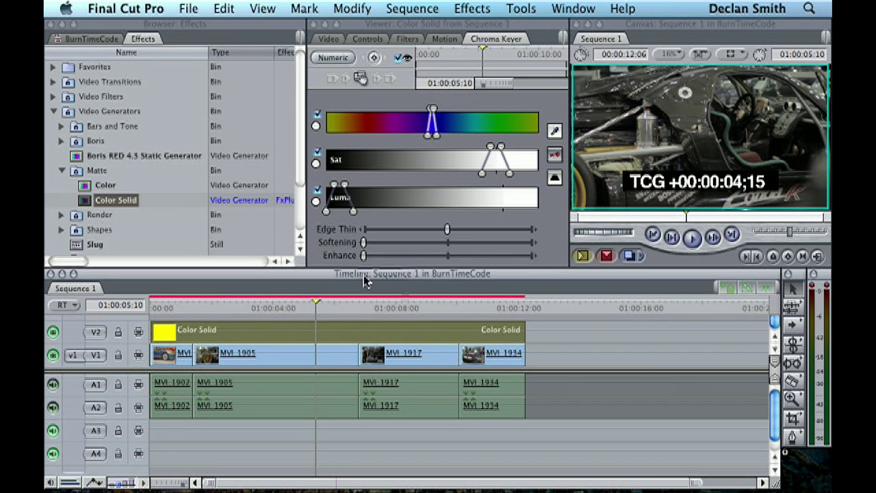
pyautogui.click(178, 305)
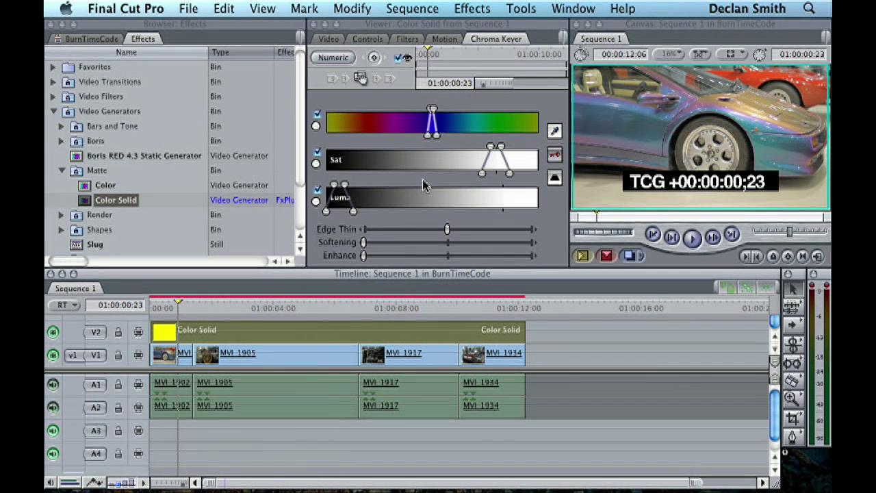
pyautogui.press('space')
pyautogui.press('space')
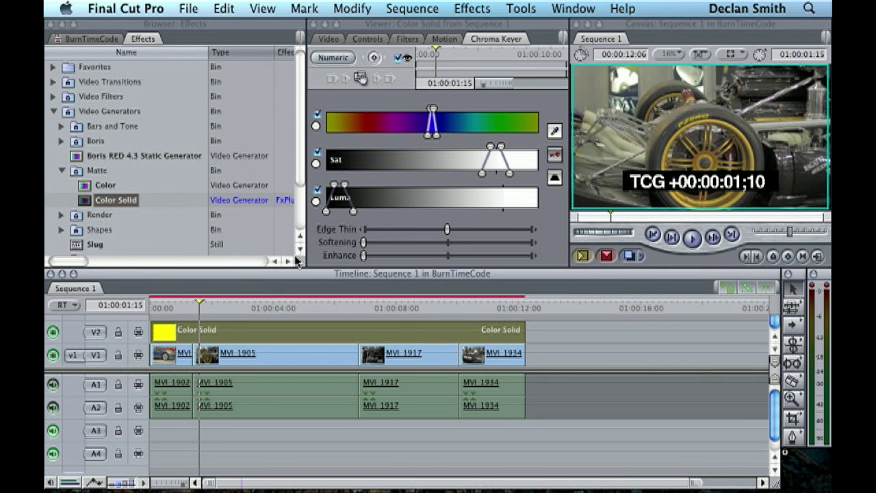
# Step: Add IMGSEQ1 after MVI_1934 and lengthen the Color Solid to cover it
pyautogui.click(91, 40)
pyautogui.moveTo(94, 67); pyautogui.dragTo(547, 354)
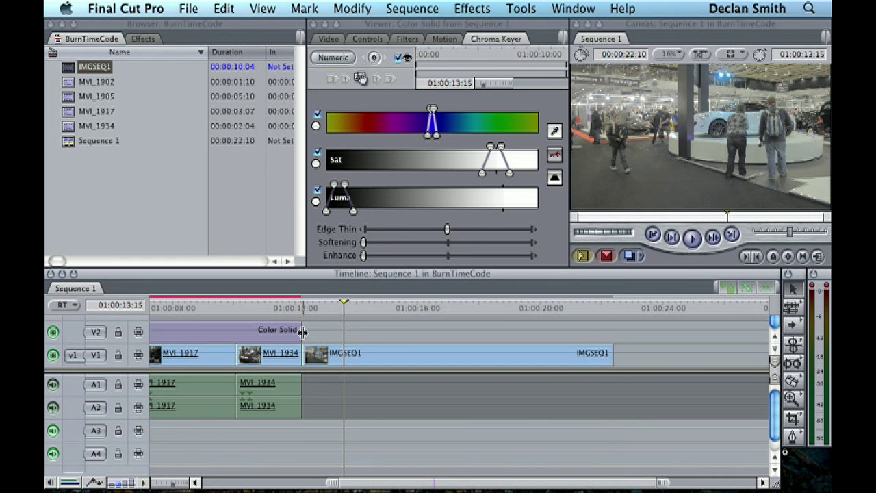
pyautogui.moveTo(301, 332); pyautogui.dragTo(612, 340)
pyautogui.click(587, 306)
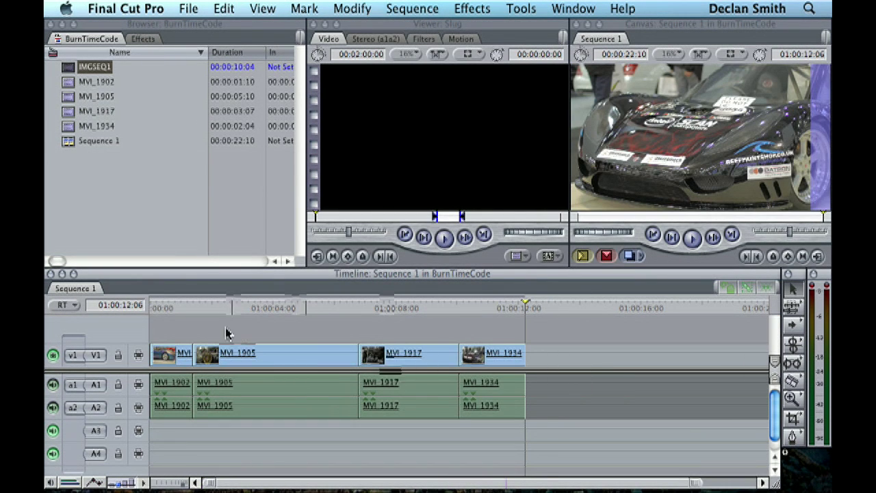
# Step: Rename Sequence 1 to Master in the Browser
pyautogui.click(171, 309)
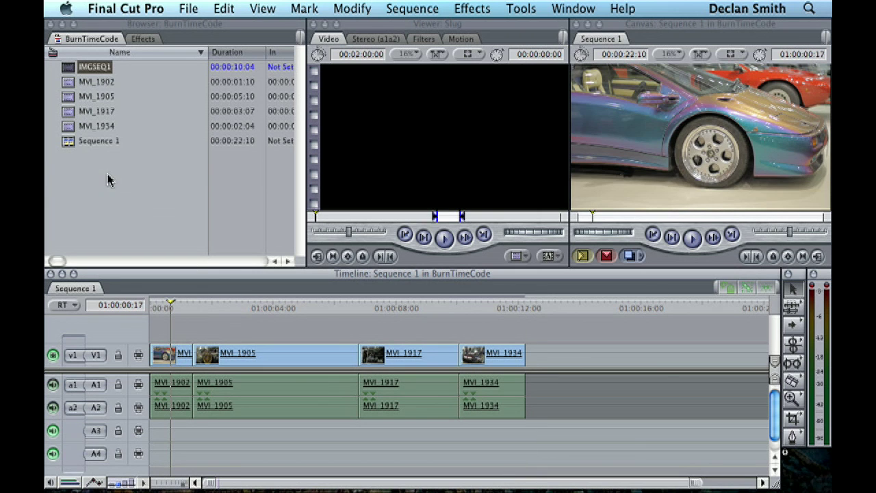
pyautogui.rightClick(74, 177)
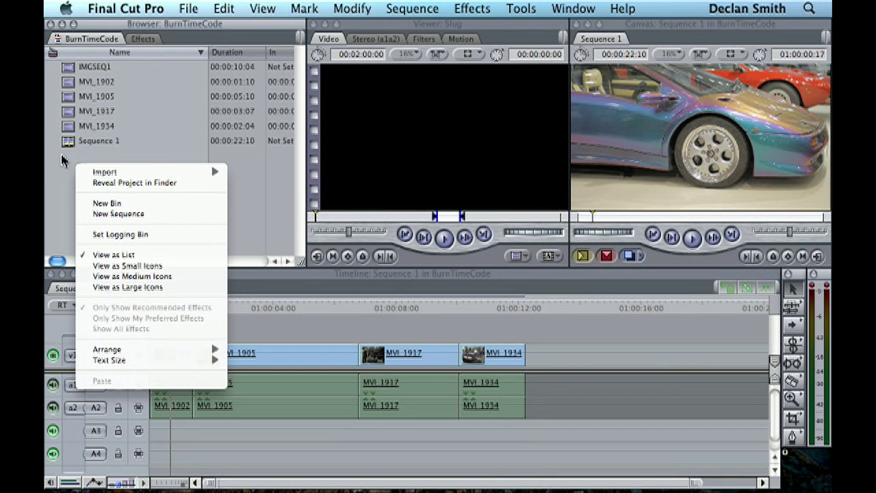
pyautogui.click(107, 143)
pyautogui.click(110, 145)
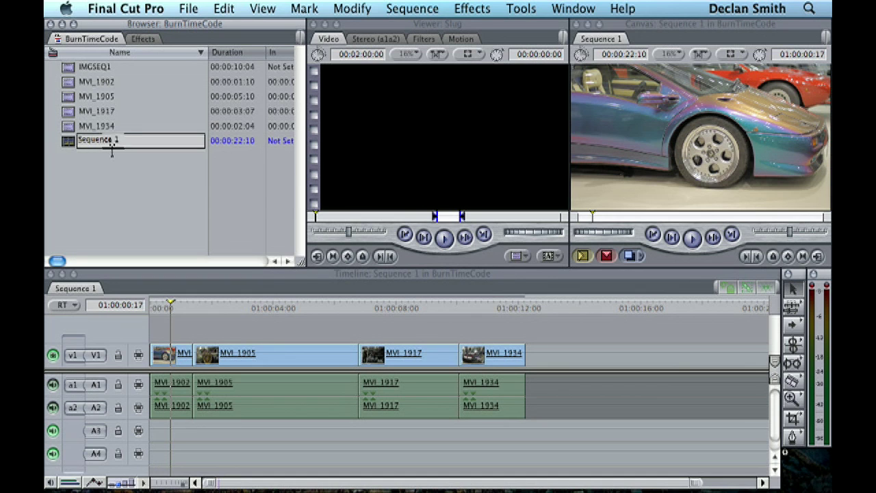
pyautogui.press('Return')
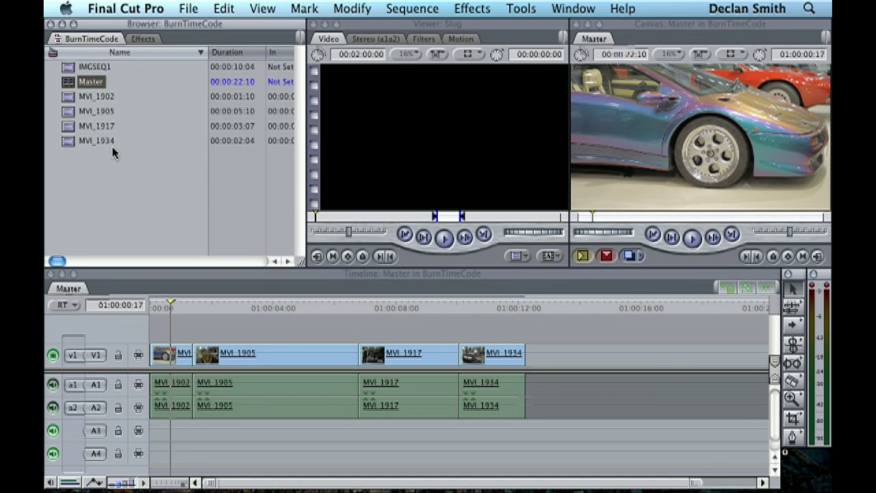
# Step: Create a new empty sequence named Master-with-tc
pyautogui.rightClick(77, 168)
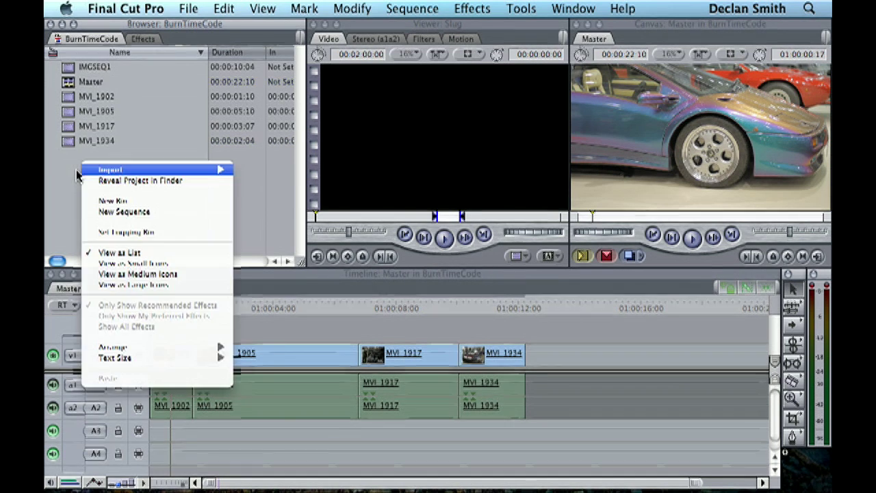
pyautogui.click(130, 210)
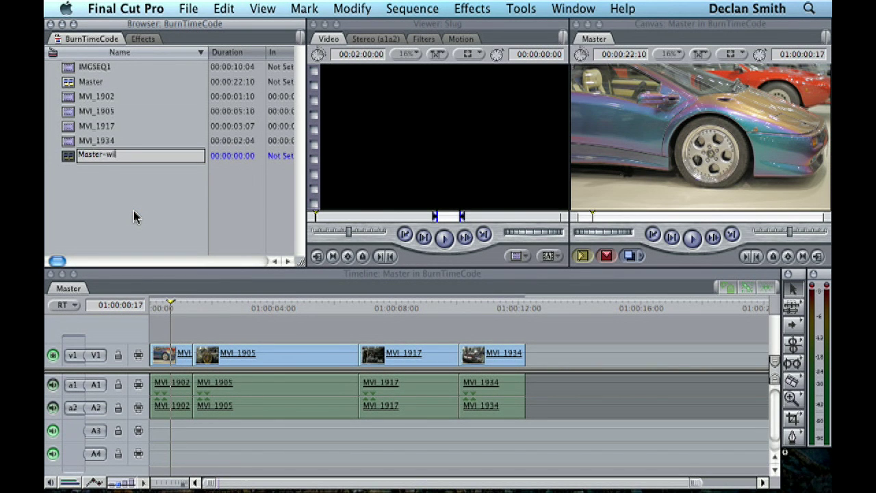
pyautogui.press('Return')
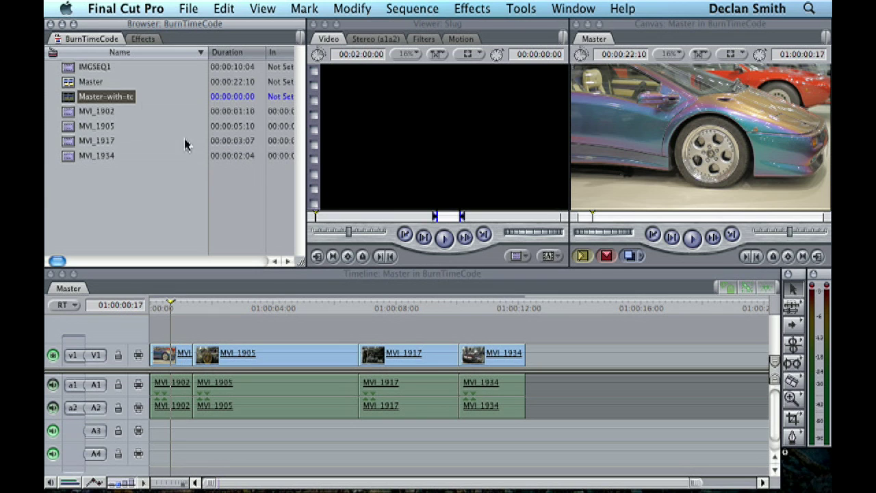
# Step: Nest the Master sequence into Master-with-tc, matching the sequence settings
pyautogui.doubleClick(69, 96)
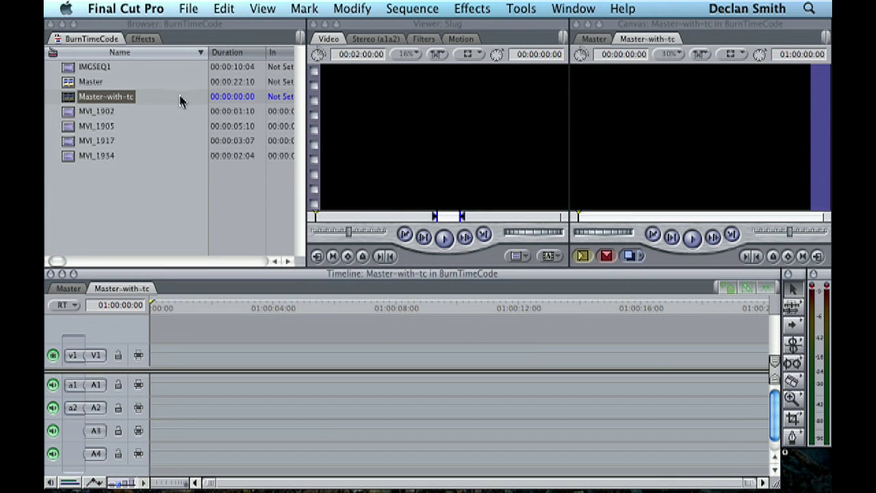
pyautogui.moveTo(68, 82); pyautogui.dragTo(674, 83)
pyautogui.click(575, 179)
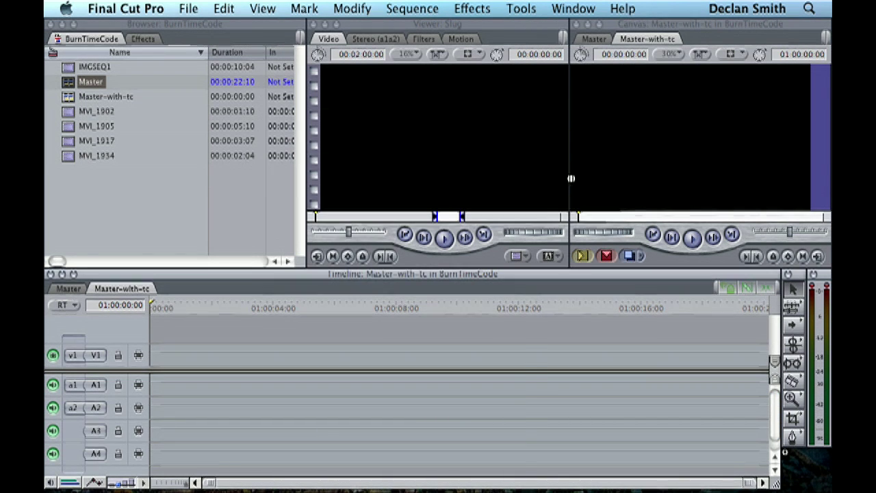
# Step: Play Master-with-tc from the start, stop at 01:00:05:10, and select the nested Master clip
pyautogui.click(181, 310)
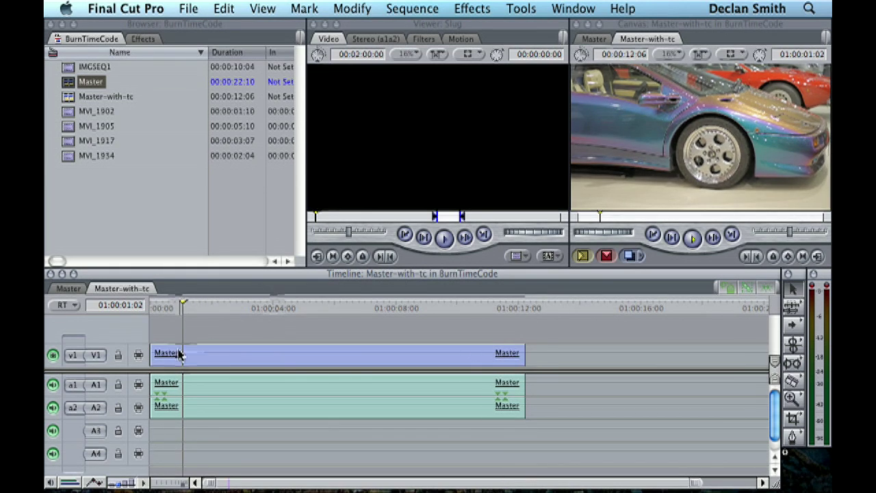
pyautogui.press('space')
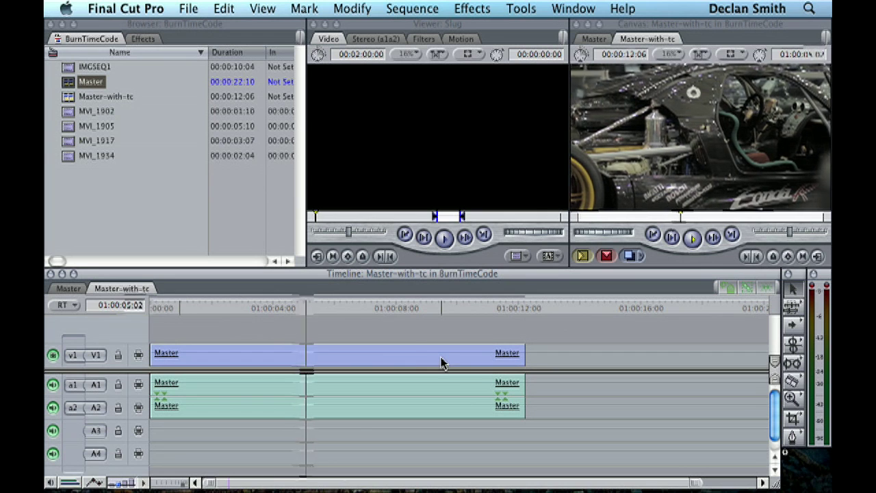
pyautogui.press('space')
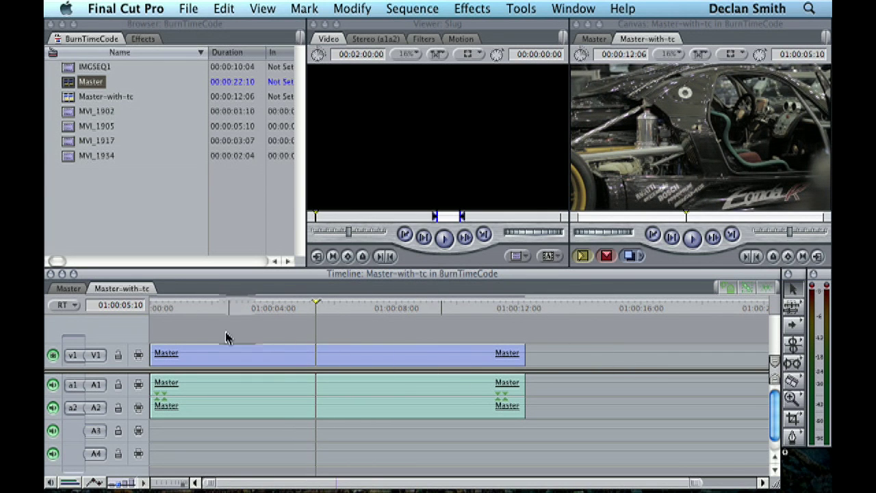
pyautogui.click(181, 352)
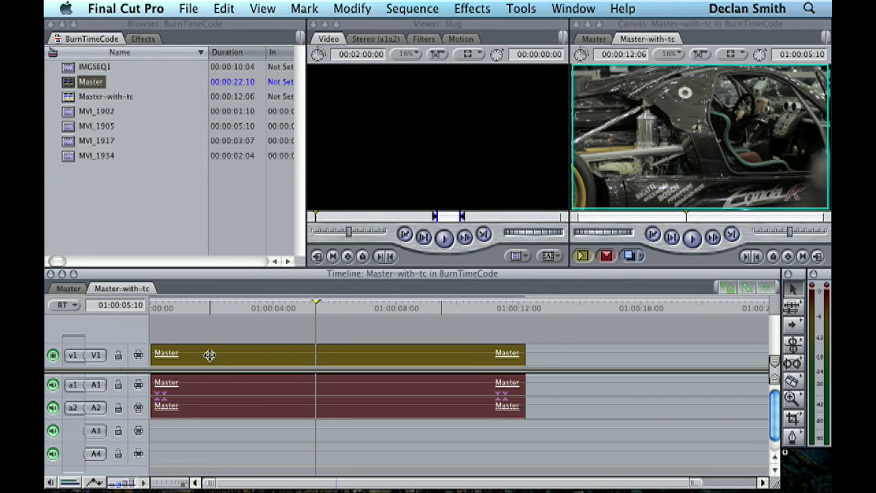
# Step: Open the nested Master clip in the Viewer and apply the Timecode Reader filter
pyautogui.rightClick(209, 354)
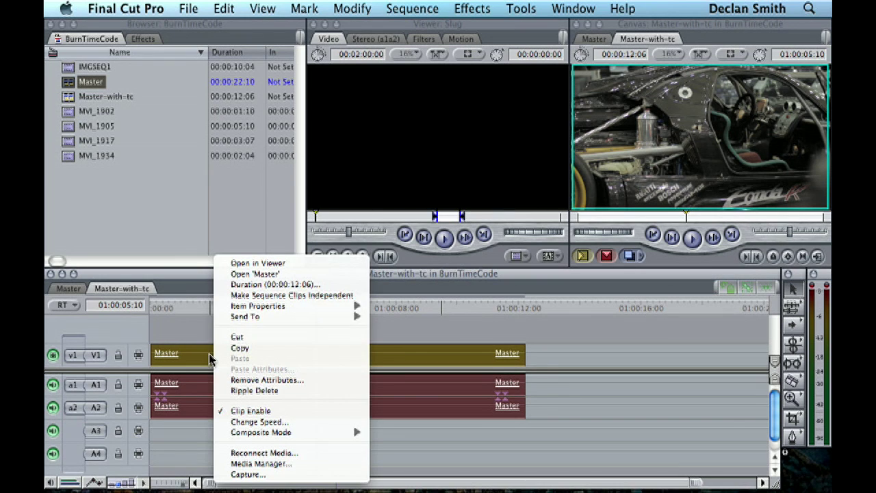
pyautogui.click(257, 262)
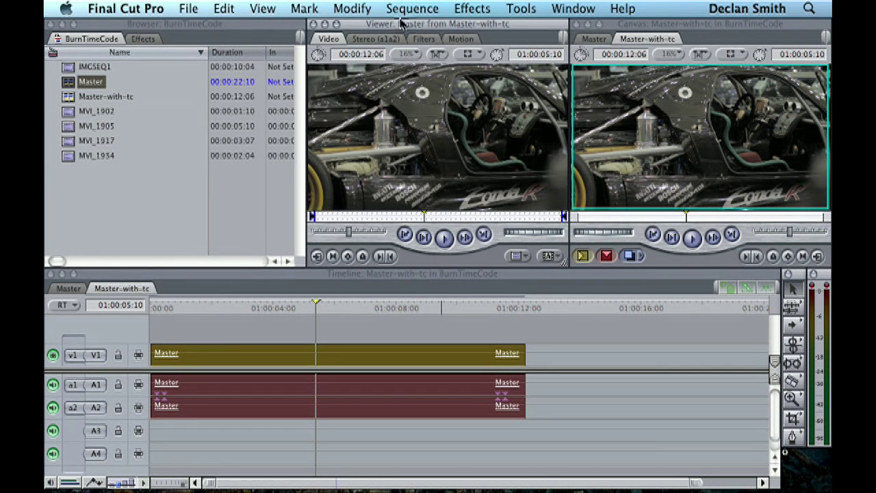
pyautogui.click(463, 9)
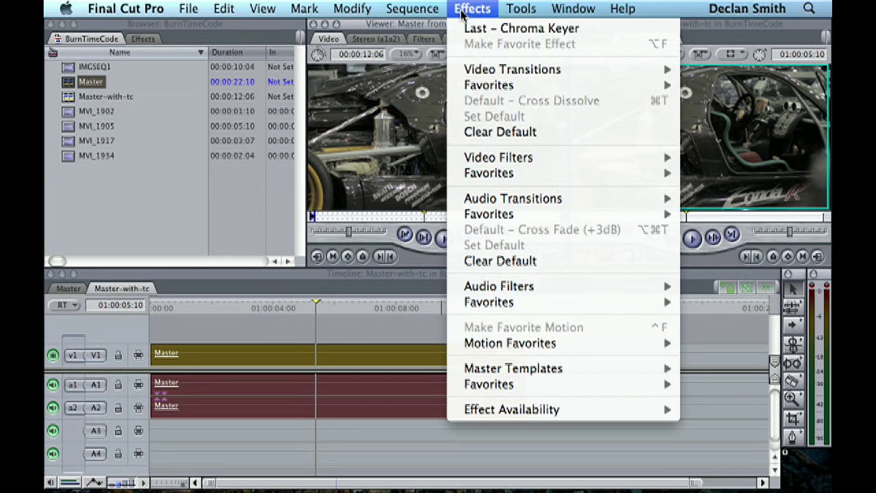
pyautogui.moveTo(475, 156)
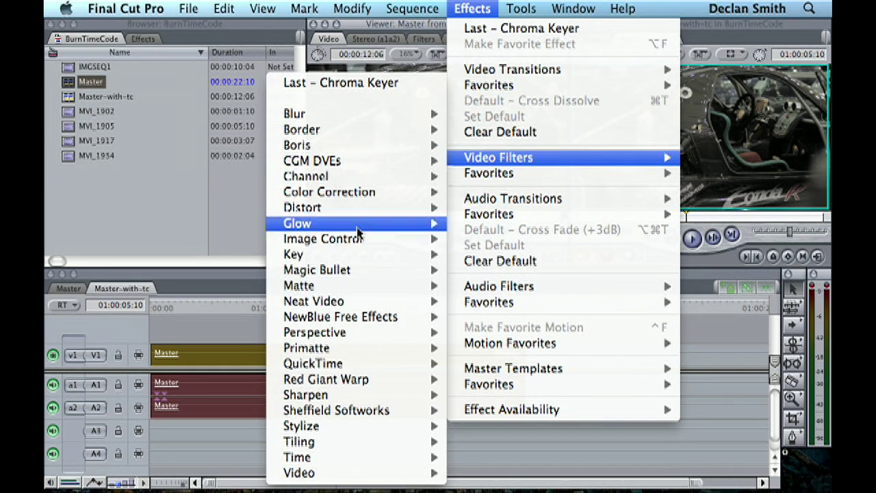
pyautogui.moveTo(313, 471)
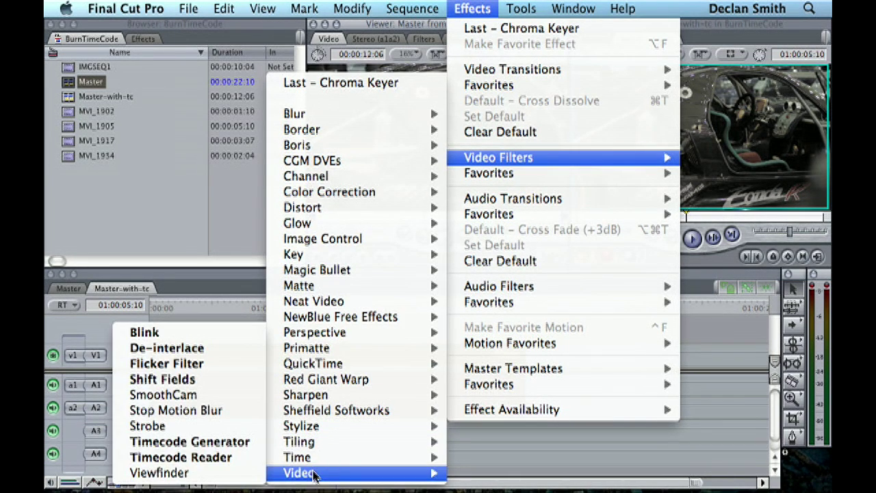
pyautogui.click(212, 462)
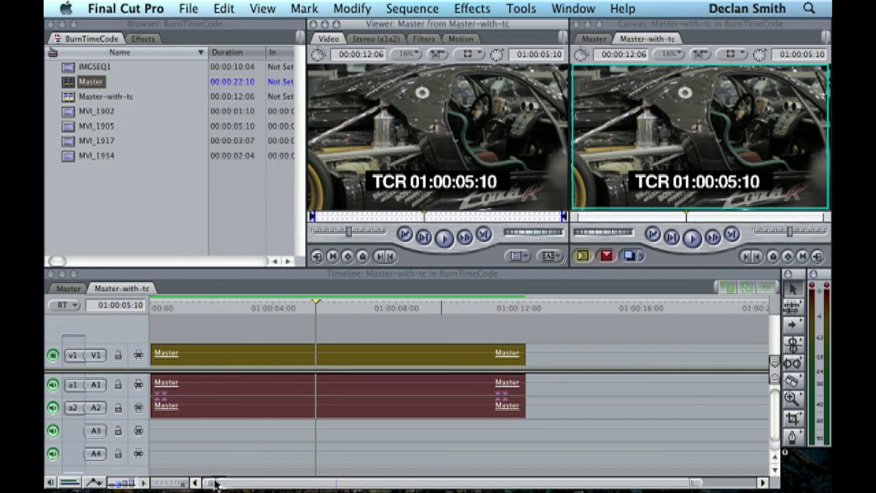
# Step: Load the filtered Master clip in the Viewer, play it, and return to its first frame (TCR 01:00:00:00)
pyautogui.doubleClick(199, 349)
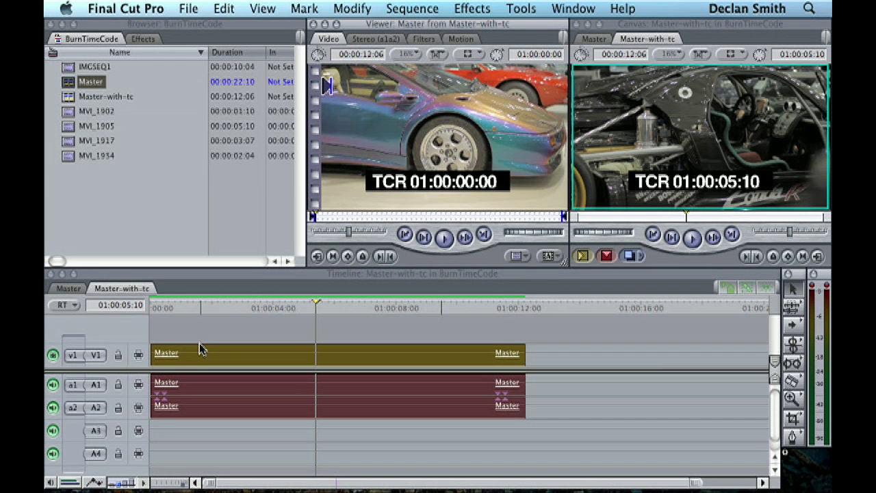
pyautogui.press('space')
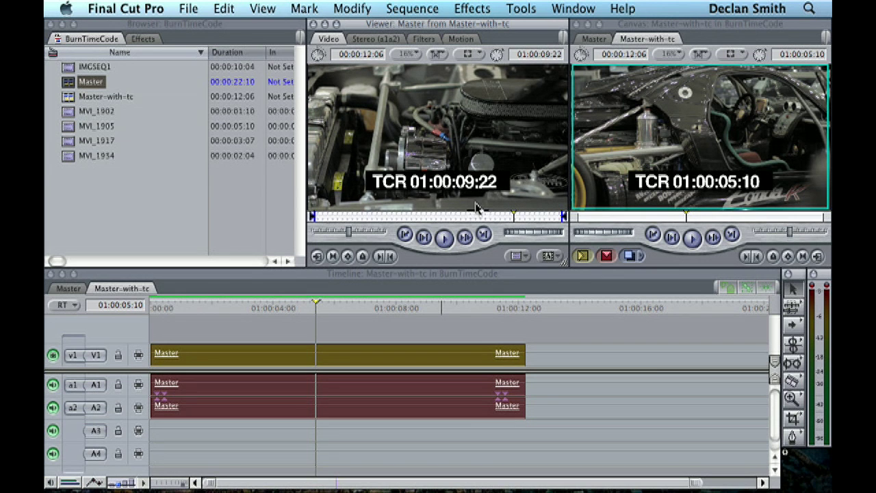
pyautogui.press('Home')
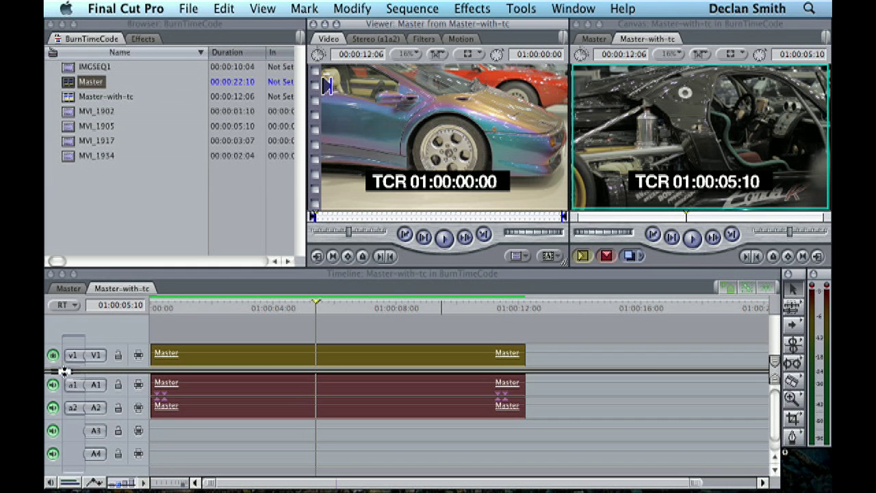
# Step: Insert IMGSEQ1 after MVI_1902 in the Master sequence, extending Master-with-tc to 00:00:22:10
pyautogui.click(68, 288)
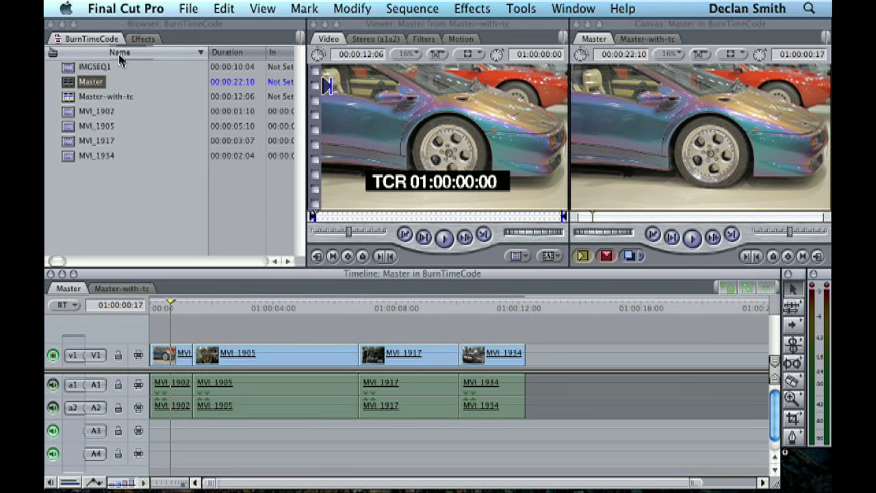
pyautogui.moveTo(68, 67); pyautogui.dragTo(192, 352)
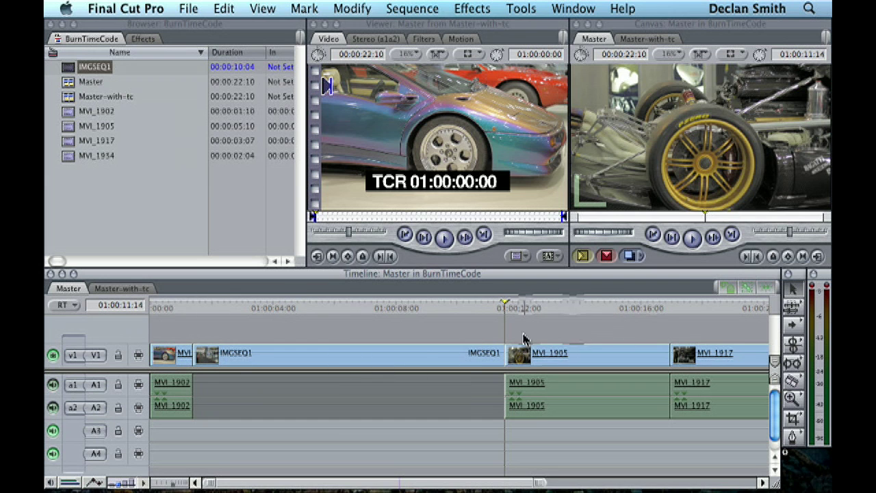
pyautogui.hscroll(5, 481, 354)
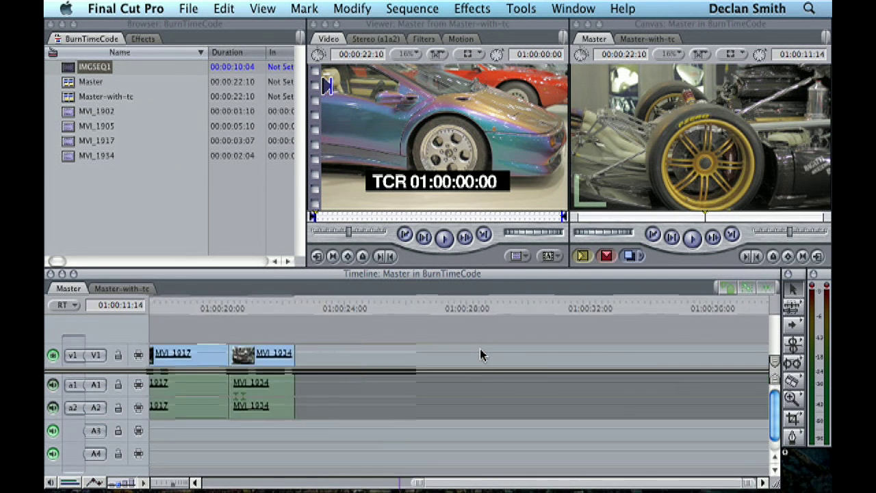
pyautogui.hscroll(-5, 481, 354)
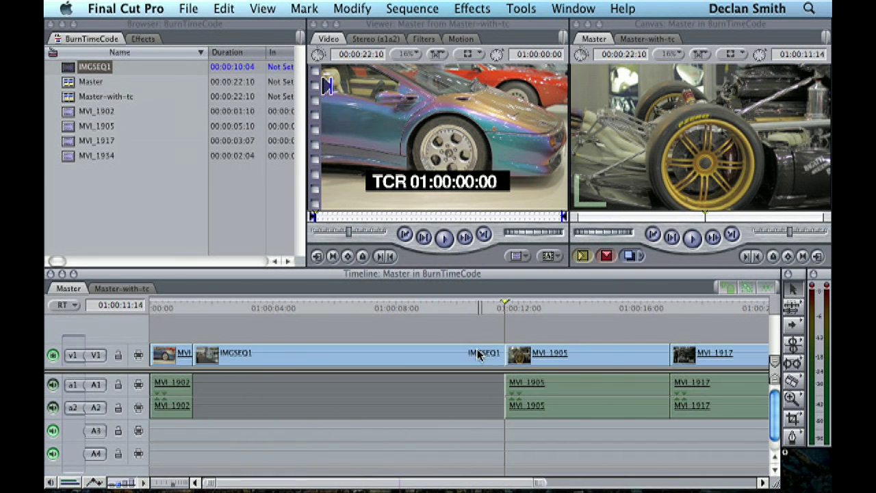
pyautogui.click(121, 290)
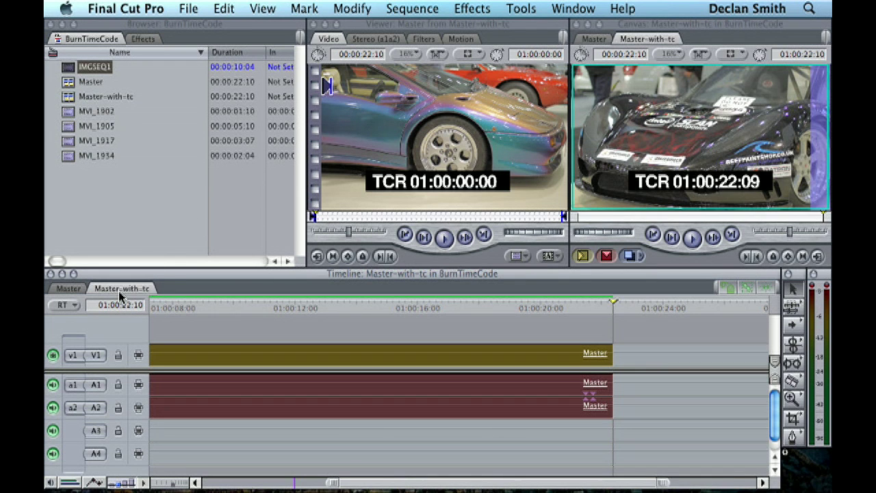
# Step: Play Master-with-tc from the start, check timecode at 01:00:15:09 and 01:00:22:07, then return to the start
pyautogui.press('Home')
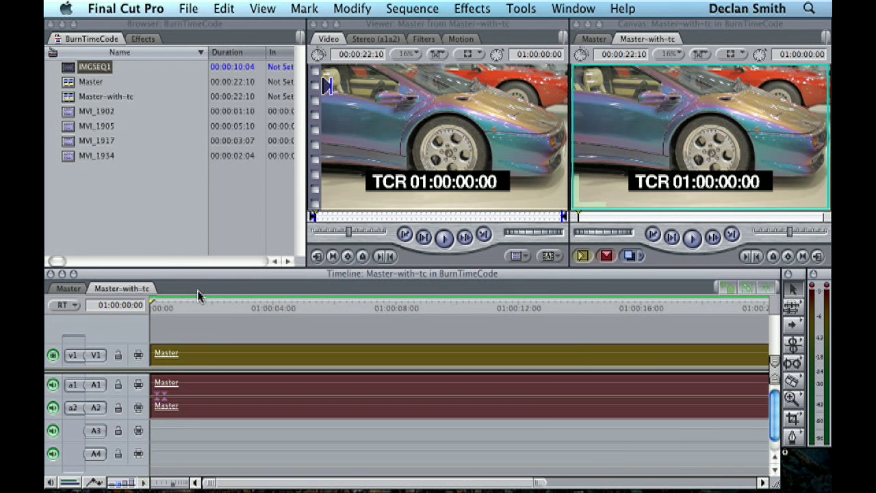
pyautogui.press('space')
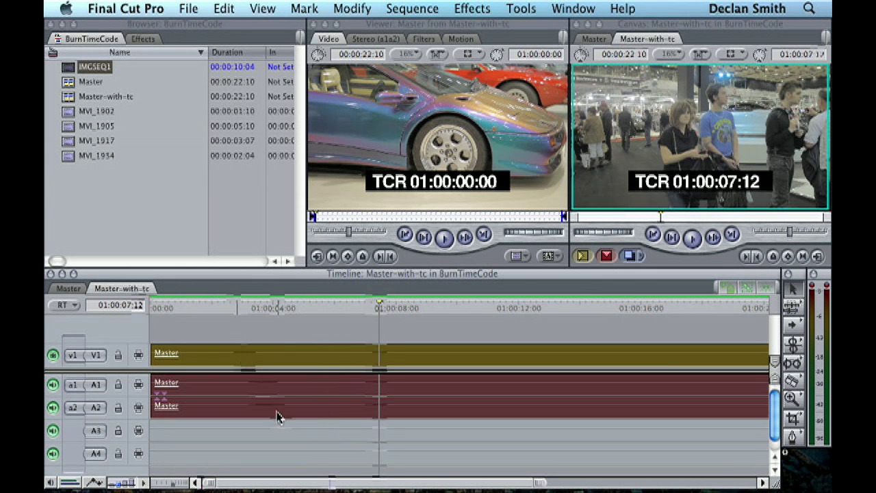
pyautogui.moveTo(381, 486); pyautogui.dragTo(504, 489)
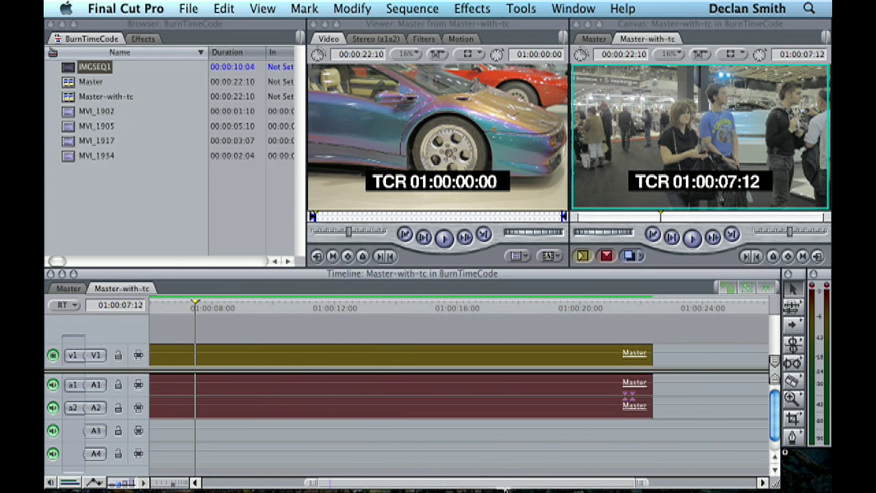
pyautogui.click(435, 307)
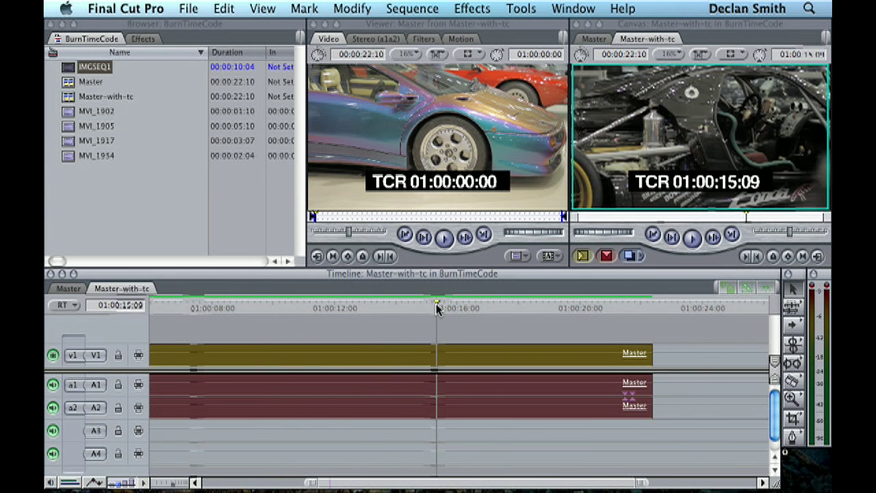
pyautogui.click(563, 309)
pyautogui.click(647, 309)
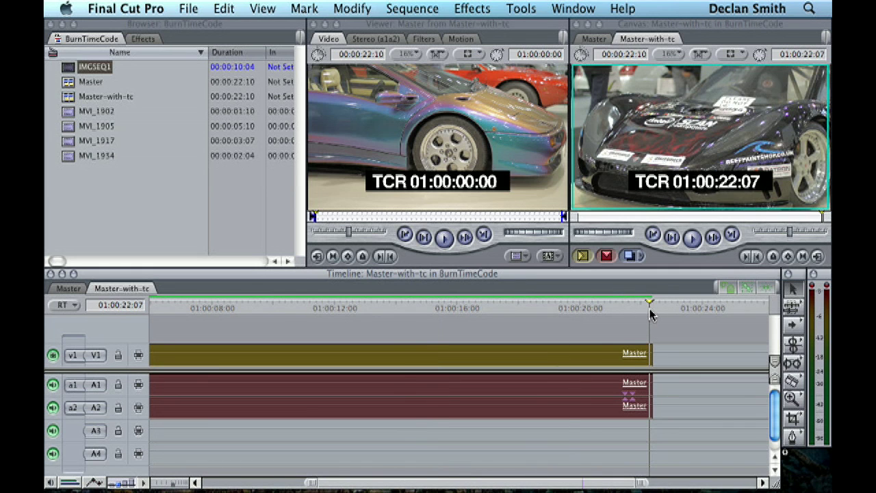
pyautogui.press('Home')
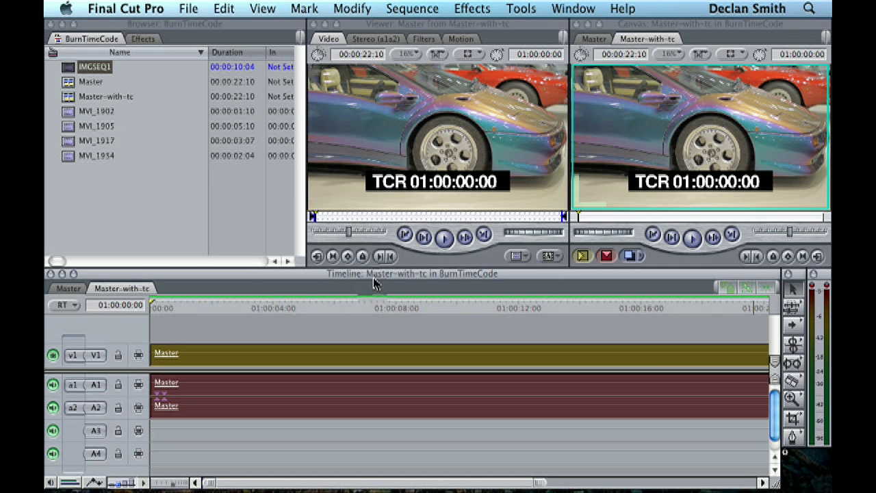
# Step: Set the Timecode Reader label to TC, size 22, and move it to 48.61, 442.92 near the bottom
pyautogui.click(422, 39)
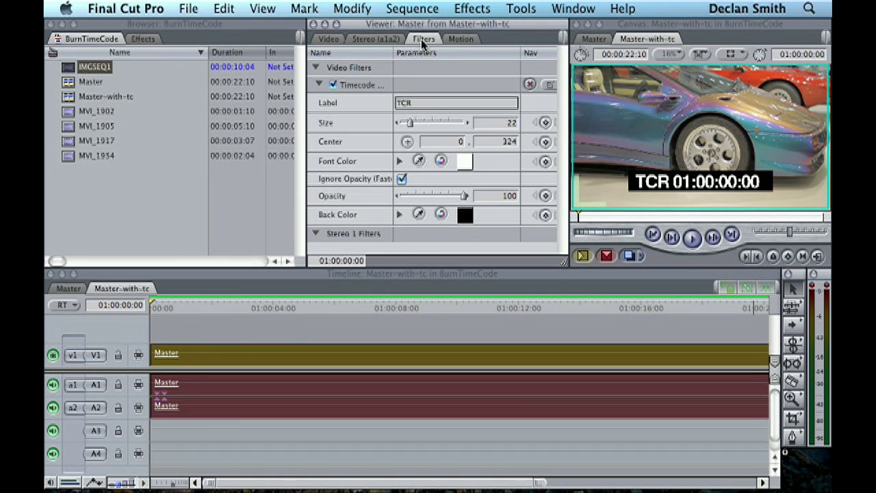
pyautogui.click(431, 103)
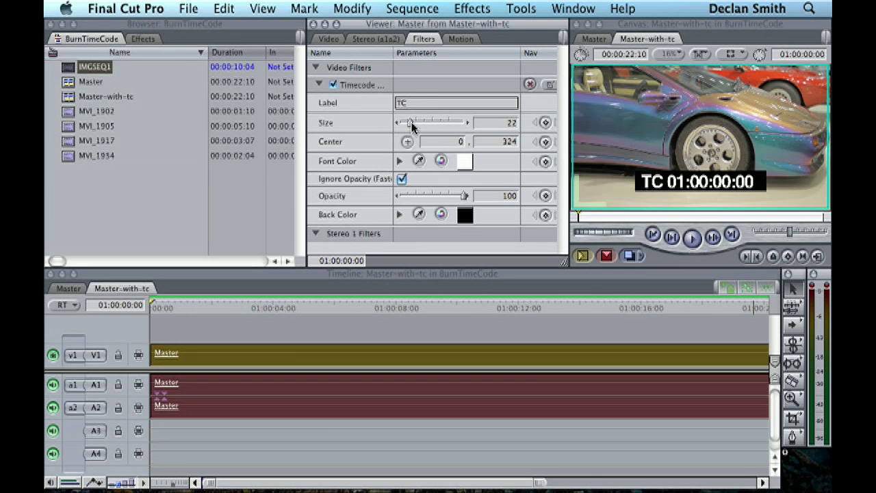
pyautogui.moveTo(412, 126); pyautogui.dragTo(411, 128)
pyautogui.moveTo(699, 181); pyautogui.dragTo(708, 200)
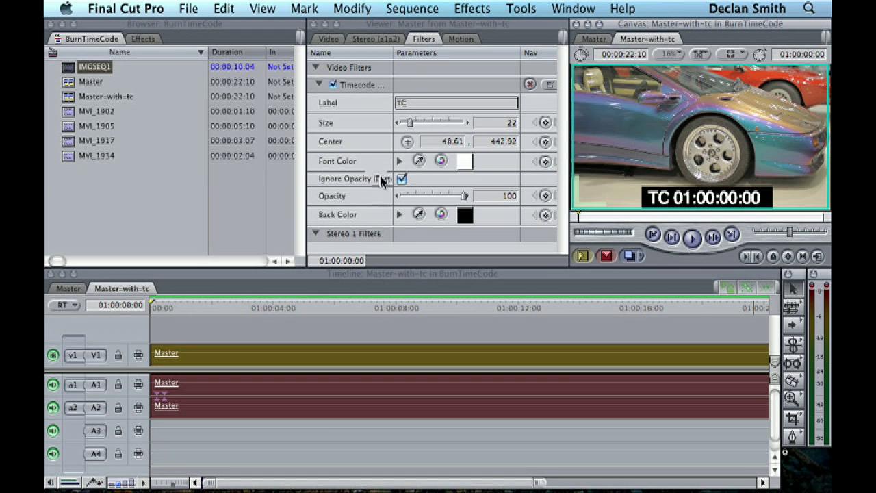
pyautogui.click(330, 39)
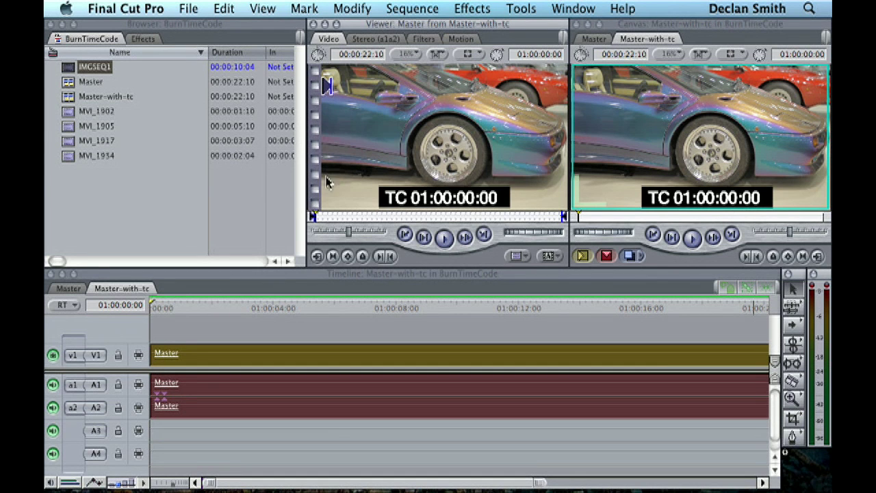